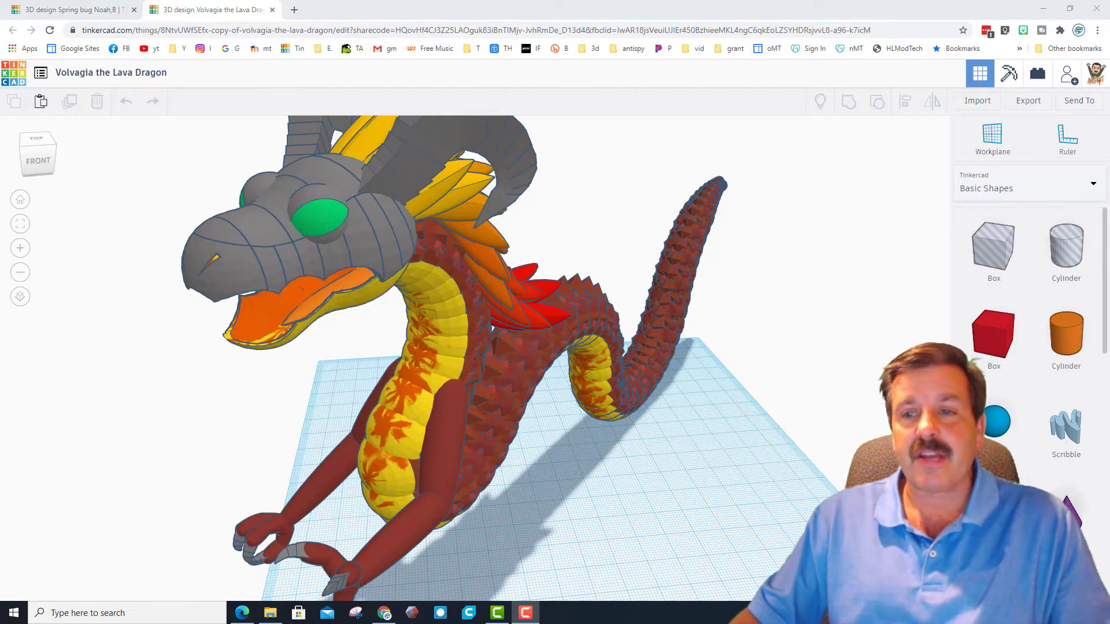
Step: Orbit around the red Spring bug dragon to view it from front, sides, top and back
left_click_drag(783, 522, 833, 523)
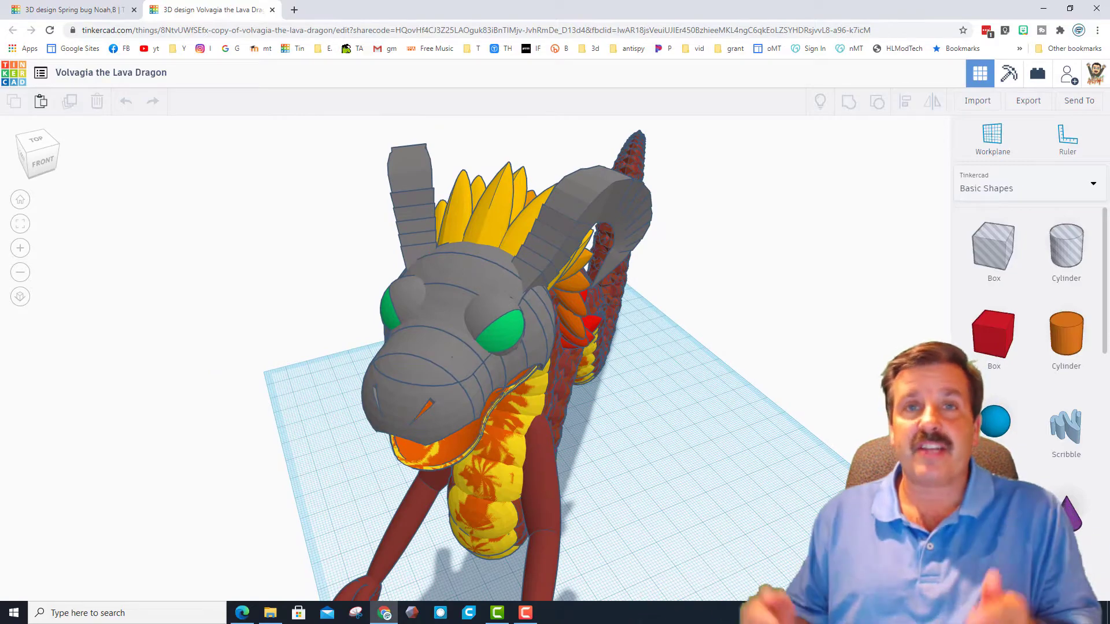
left_click_drag(833, 524, 648, 560)
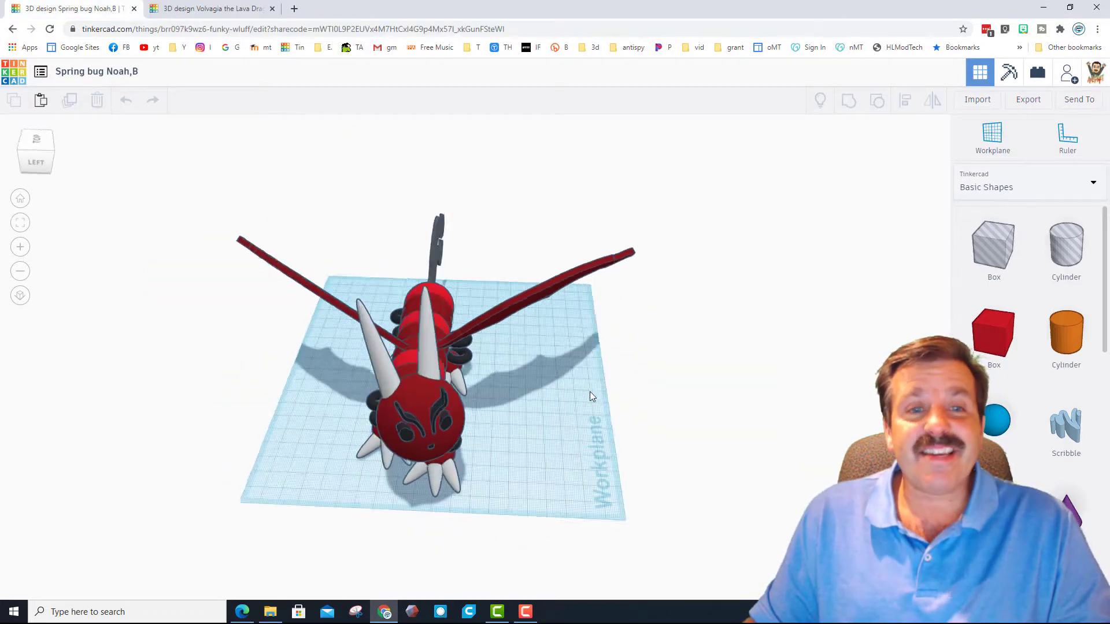
left_click_drag(590, 391, 366, 391)
scroll(275, 348, "up", 4)
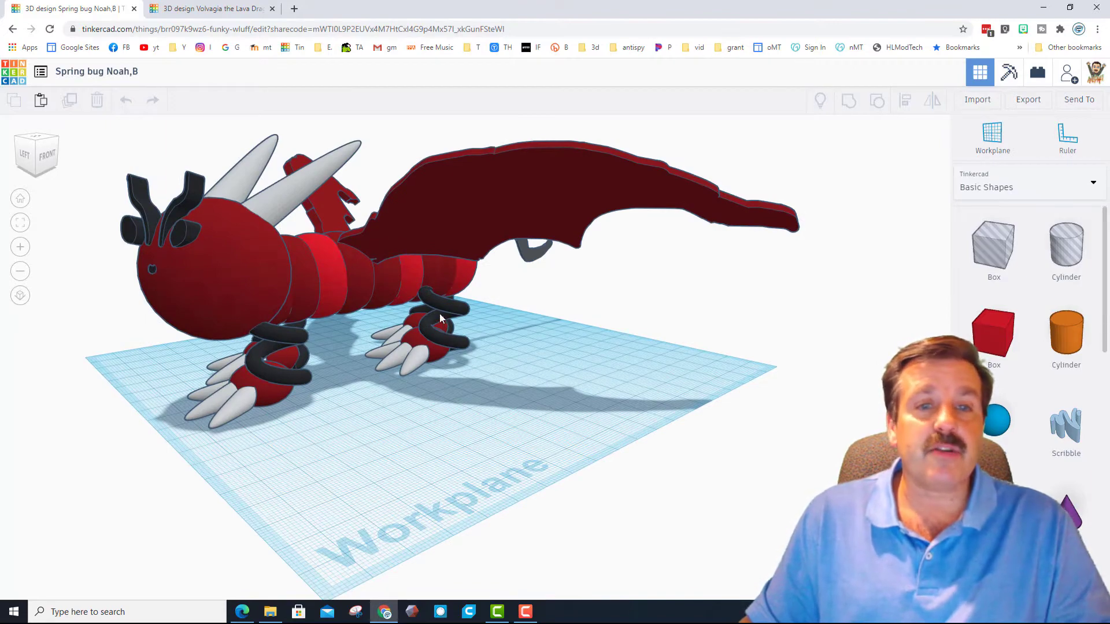
left_click_drag(323, 368, 254, 313)
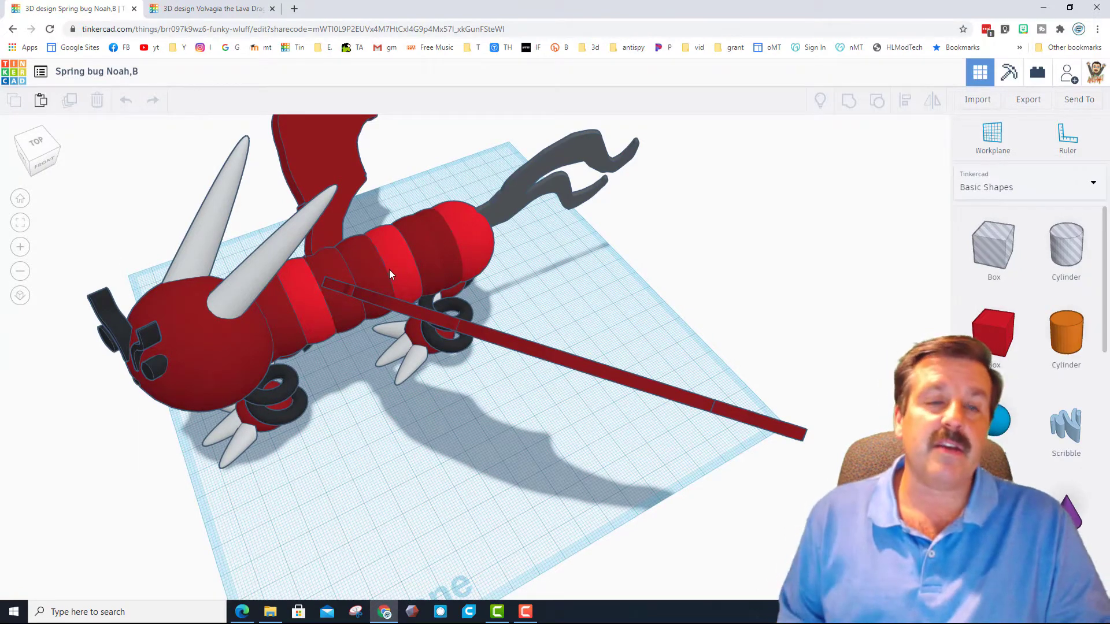
left_click_drag(280, 313, 438, 330)
left_click_drag(305, 332, 363, 412)
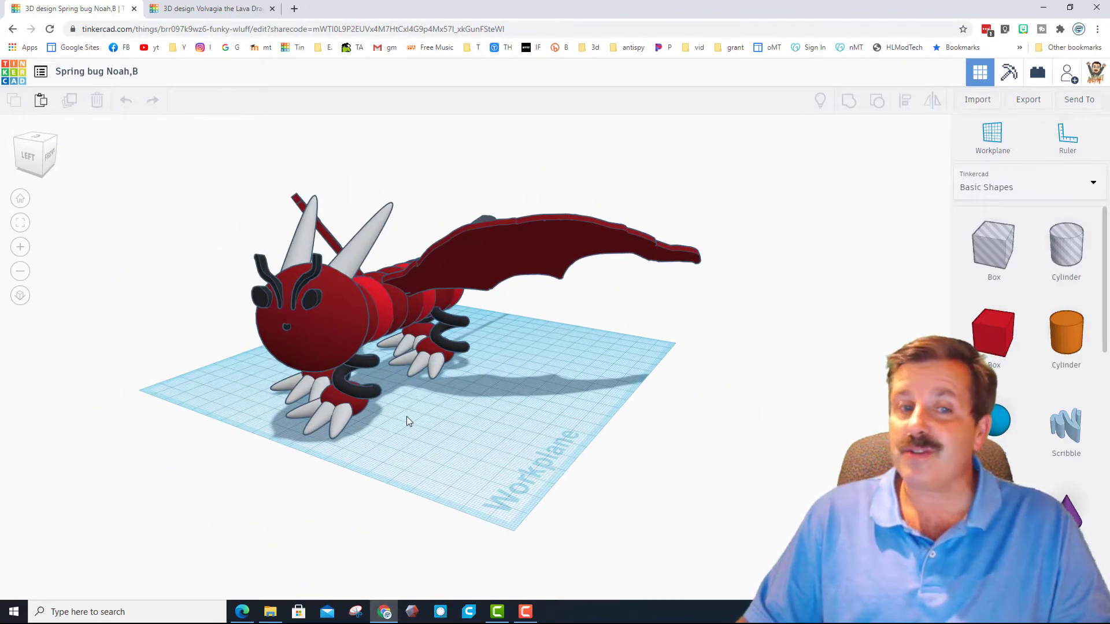
left_click_drag(407, 420, 480, 415)
left_click_drag(469, 371, 495, 423)
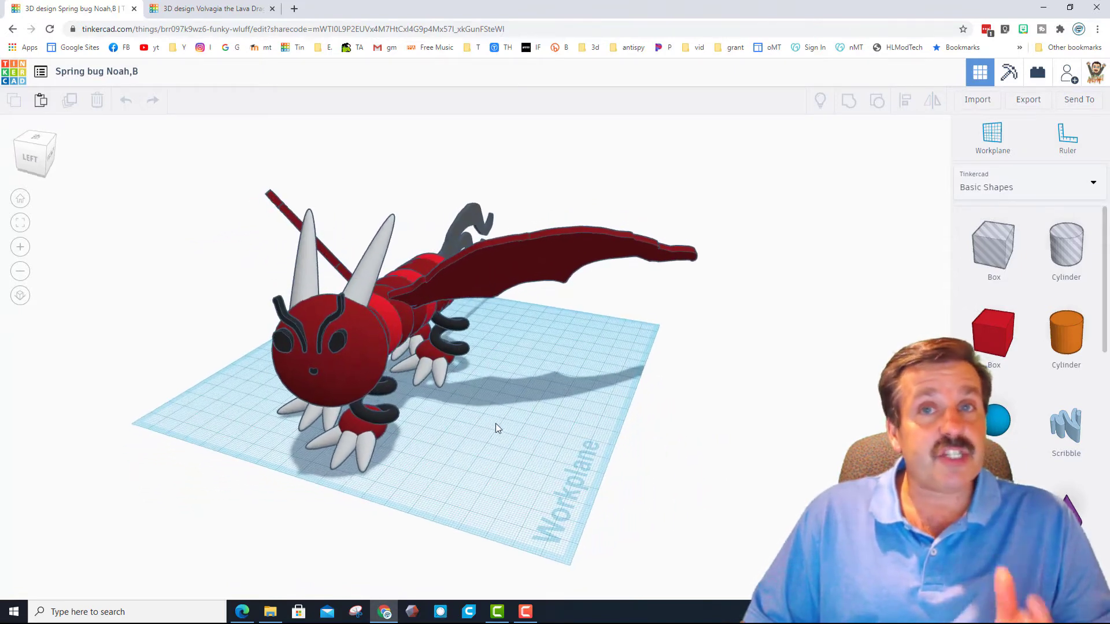
left_click(1068, 101)
scroll(570, 318, "down", 3)
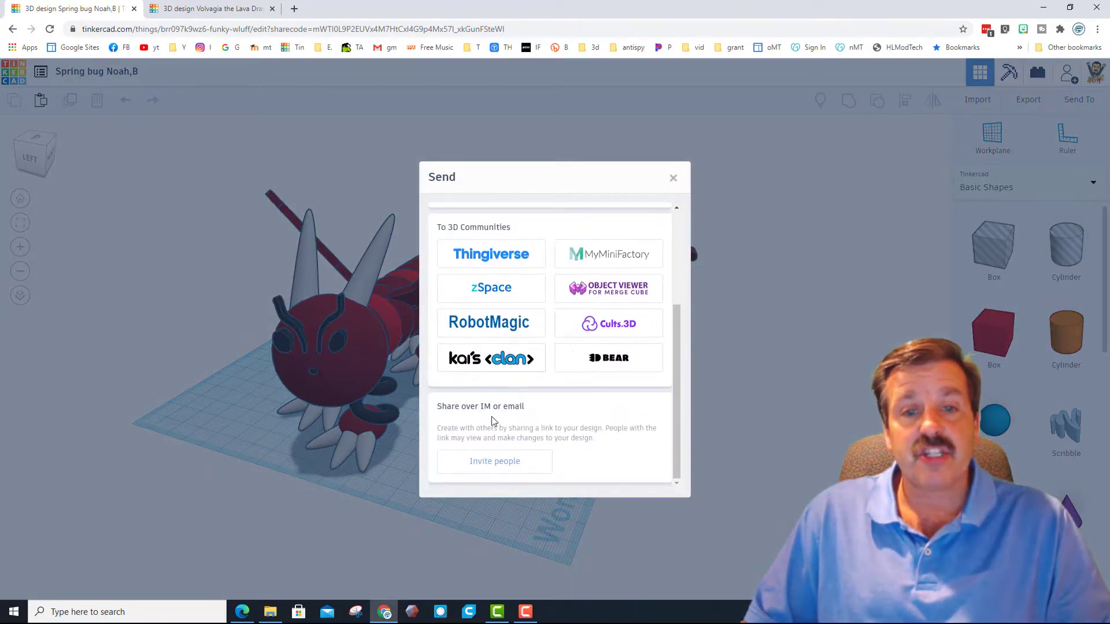
key("Escape")
left_click_drag(486, 383, 377, 408)
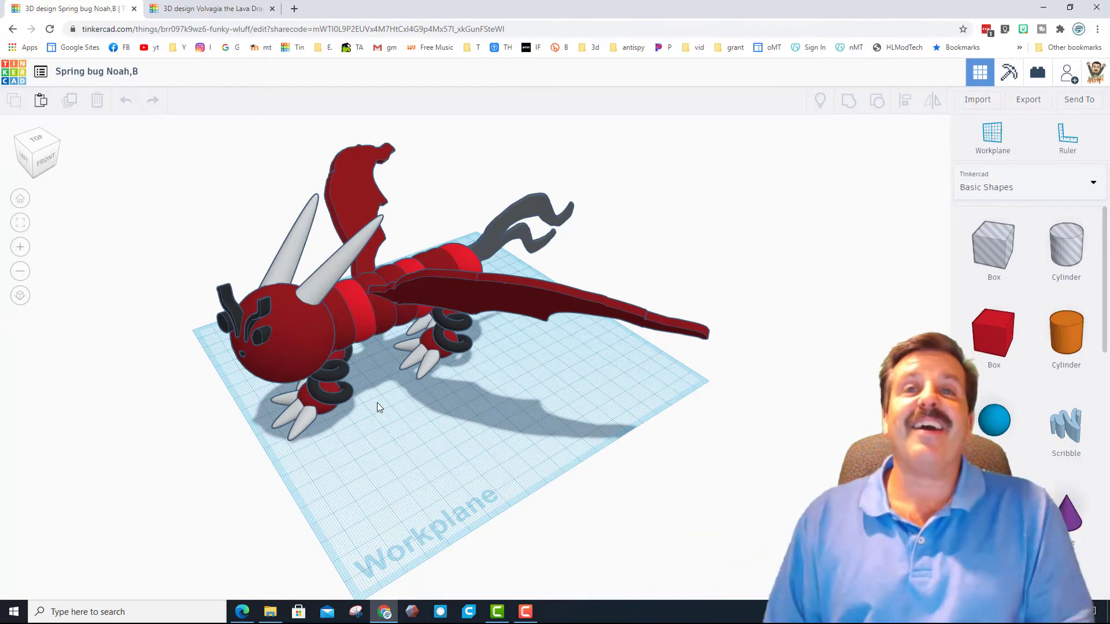
left_click_drag(149, 449, 295, 430)
scroll(278, 419, "down", 8)
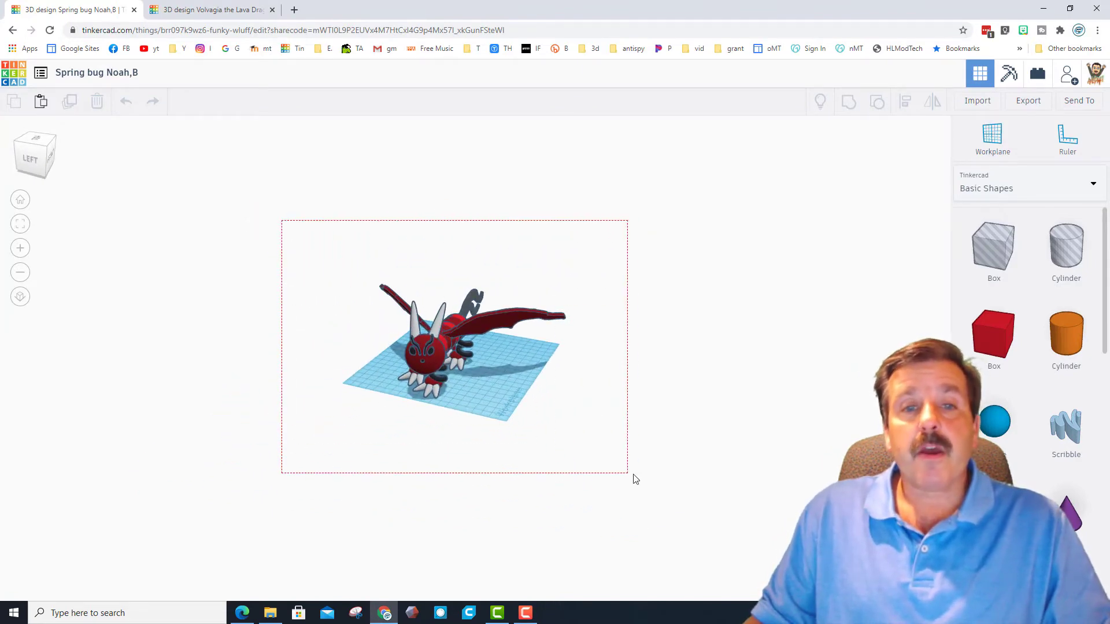
Step: Select the whole dragon and raise it to an elevation of 200 above the workplane
left_click_drag(636, 479, 636, 479)
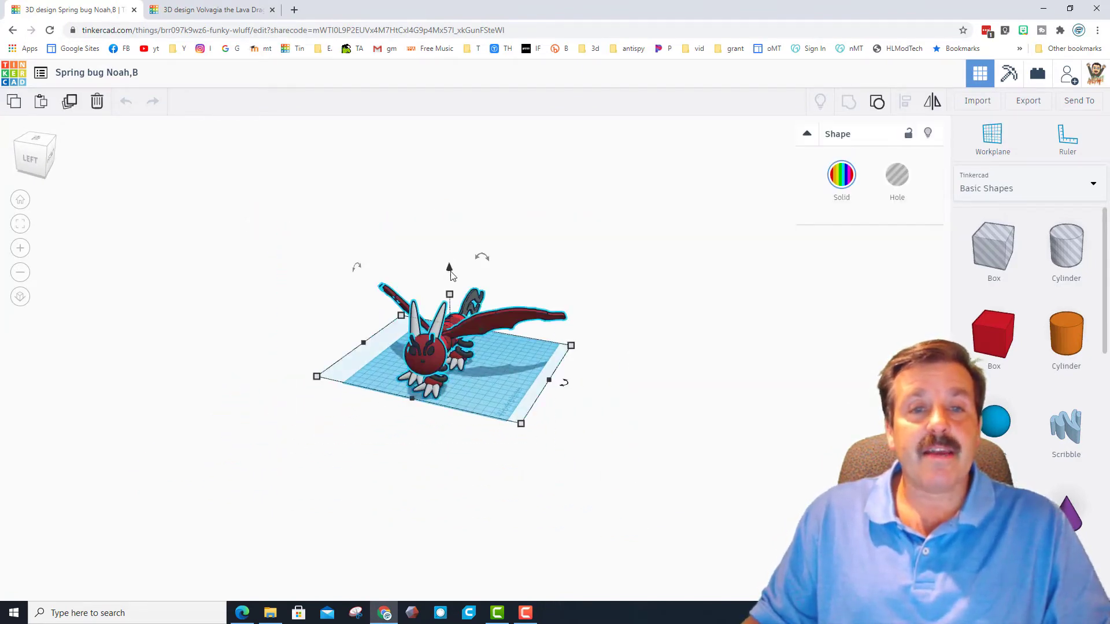
left_click_drag(451, 276, 449, 194)
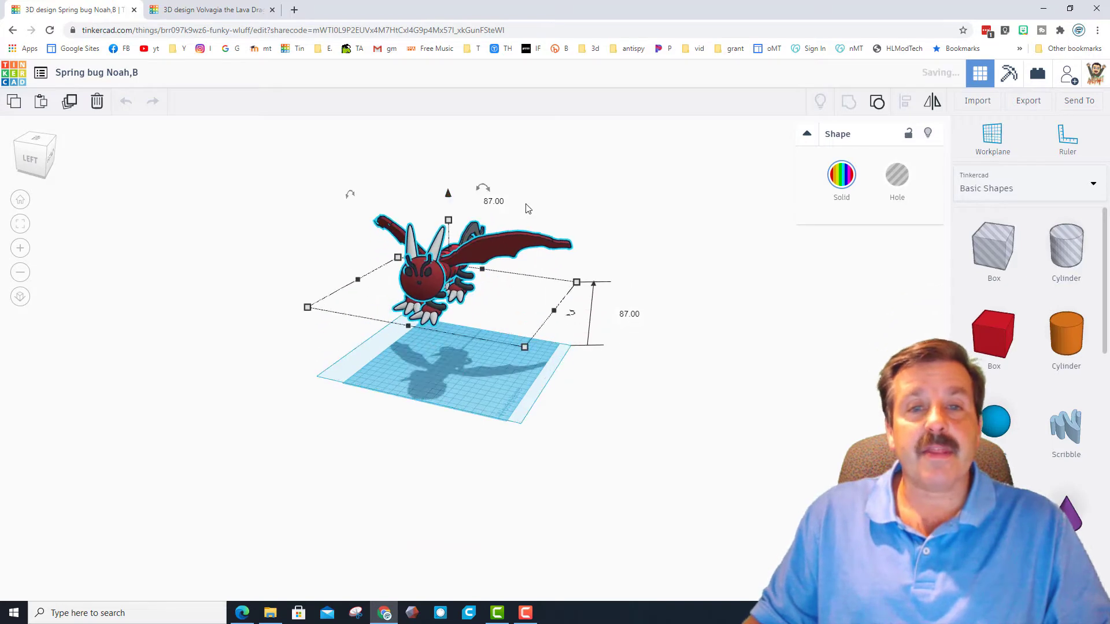
left_click(630, 314)
type("200")
key("Return")
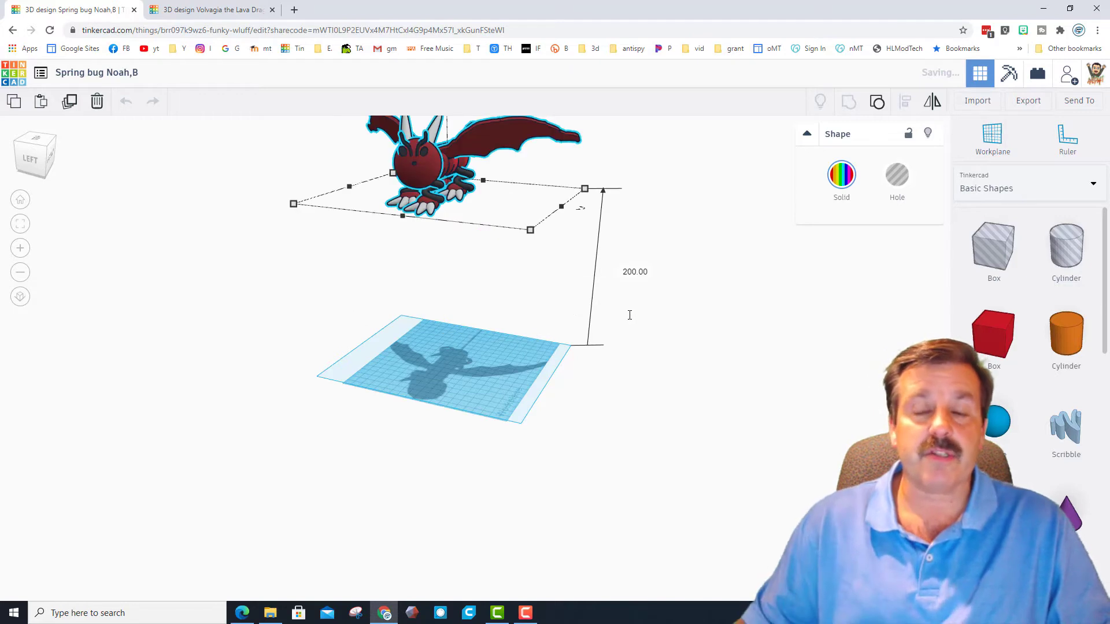
left_click(531, 317)
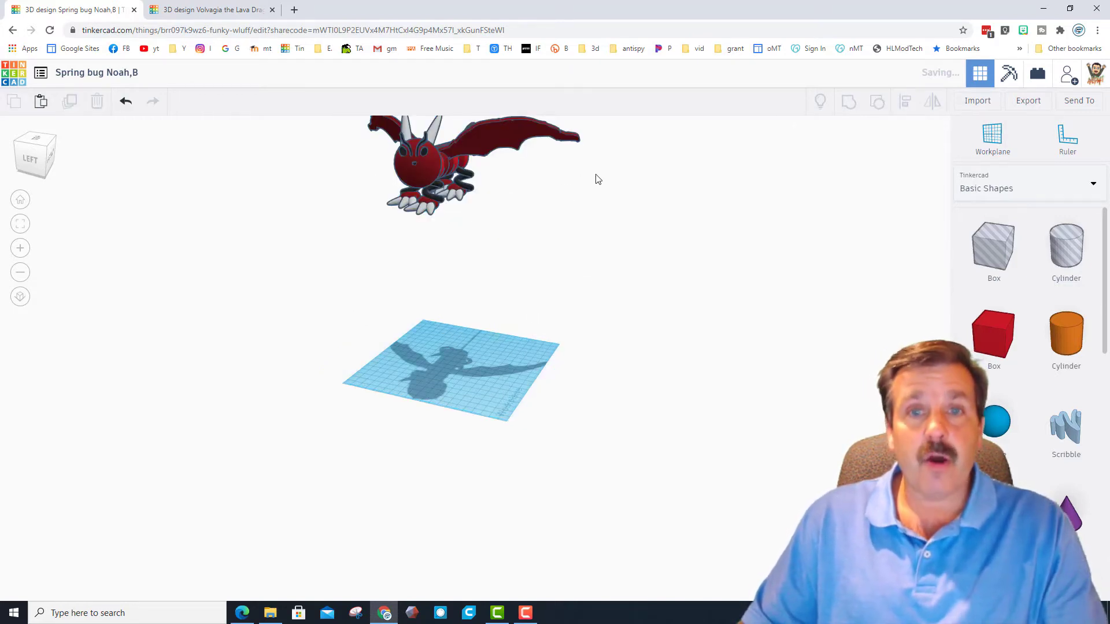
left_click_drag(649, 151, 625, 286)
scroll(585, 312, "up", 4)
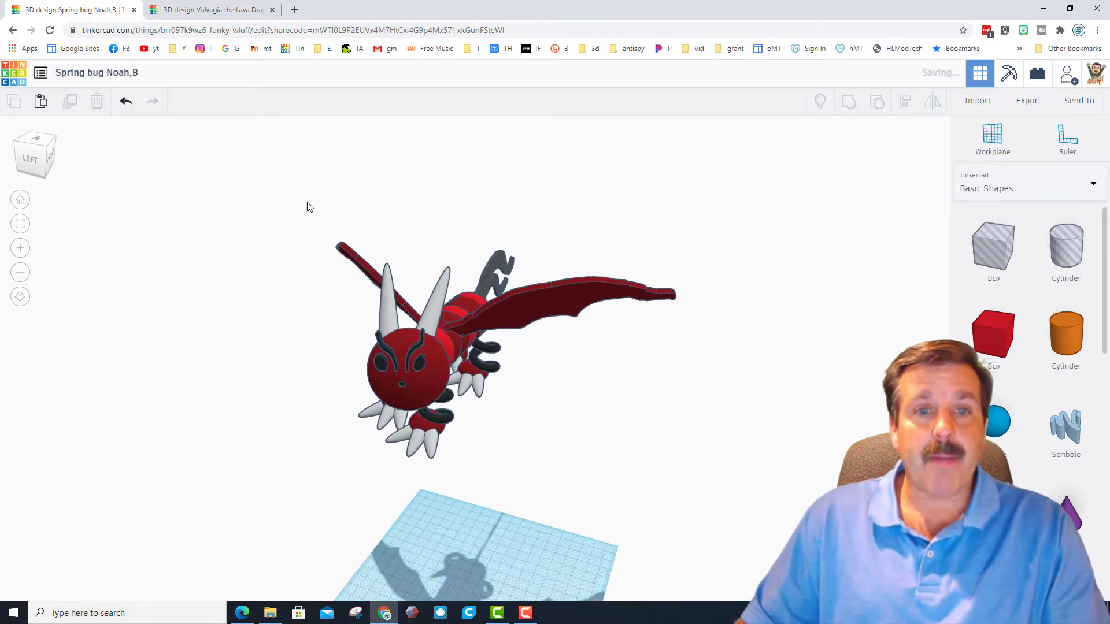
left_click_drag(548, 404, 541, 369)
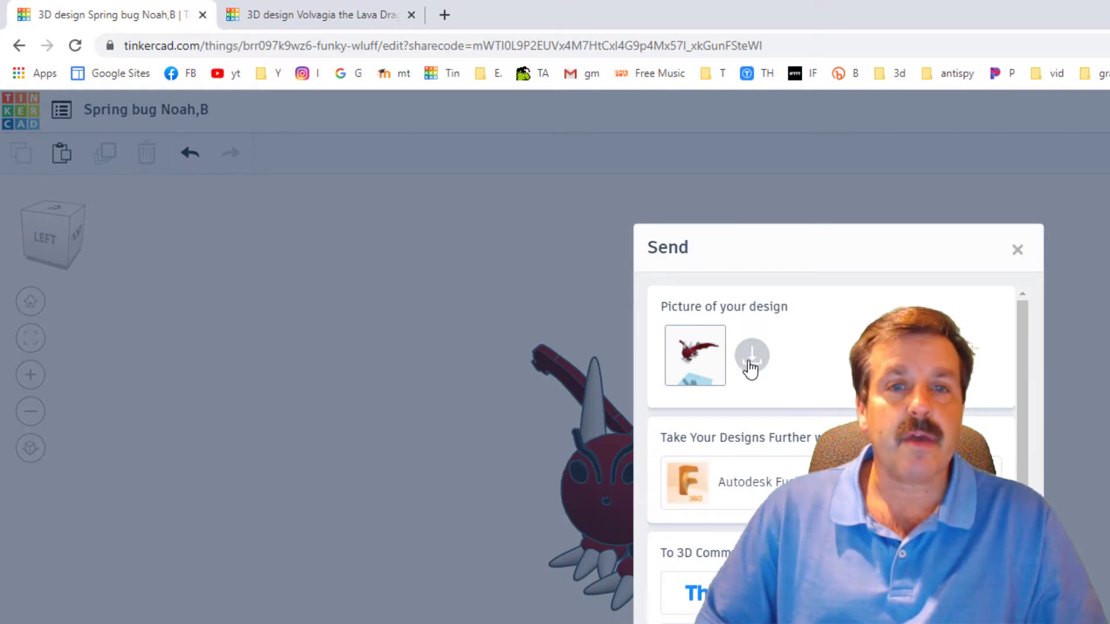
Step: Download a PNG picture of the dragon design and open a new browser tab
left_click(751, 358)
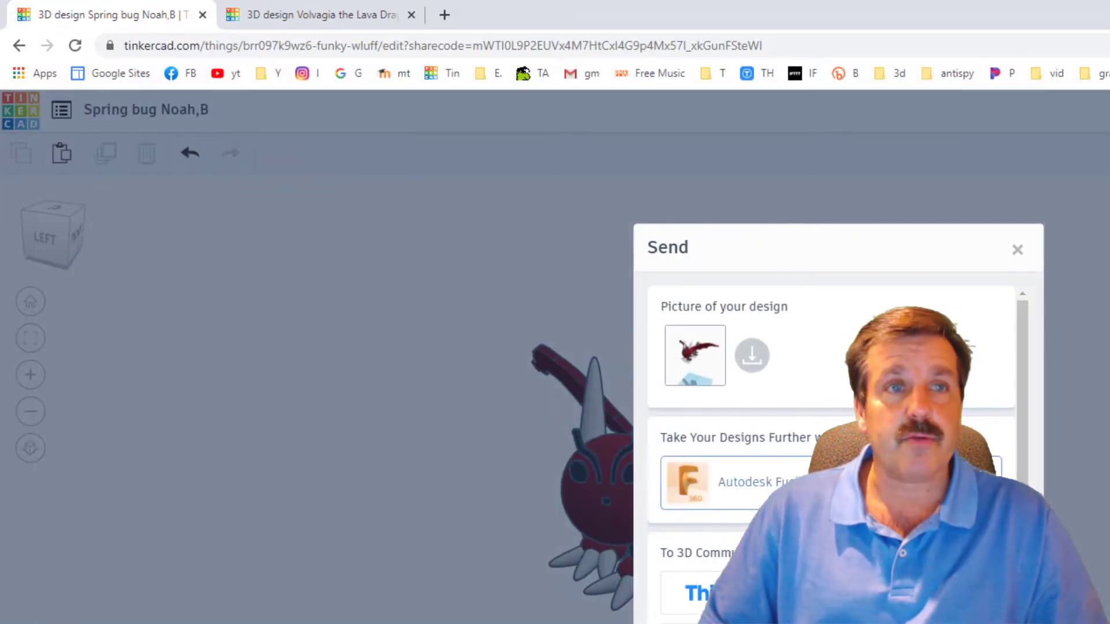
left_click(444, 15)
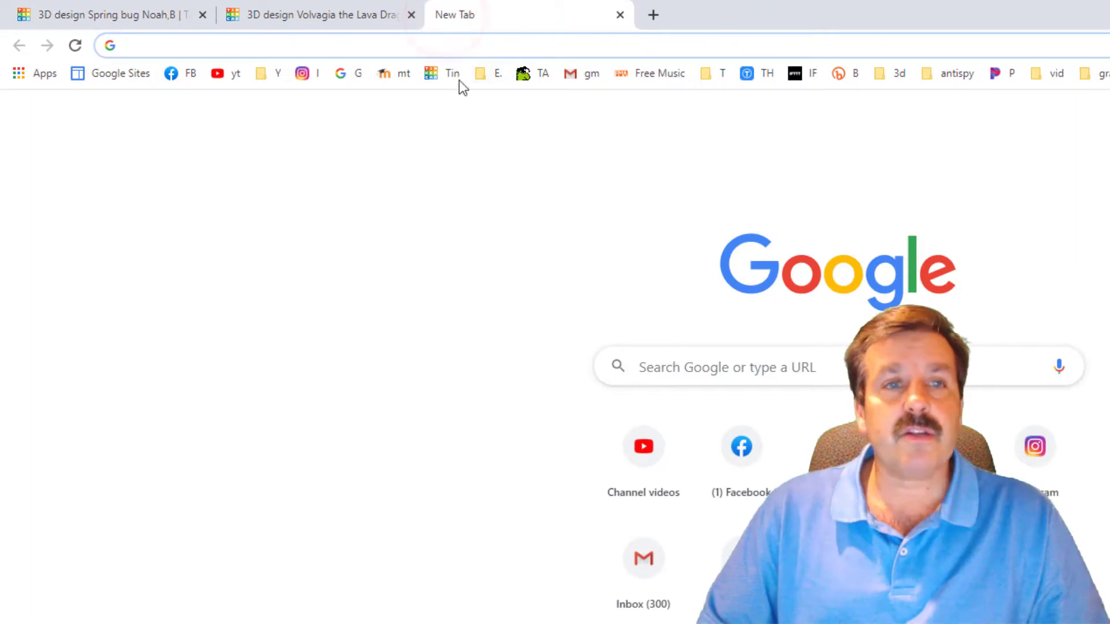
Step: Load the Pixlr X website (pixlr.com/x) in the new tab
left_click(430, 44)
type("pix")
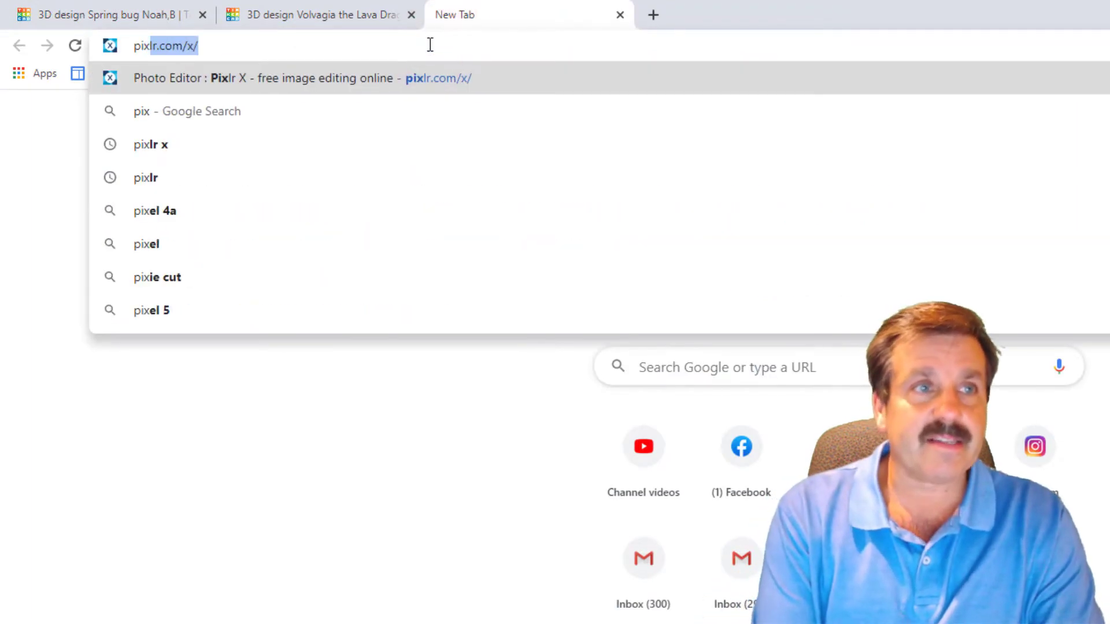
key("Return")
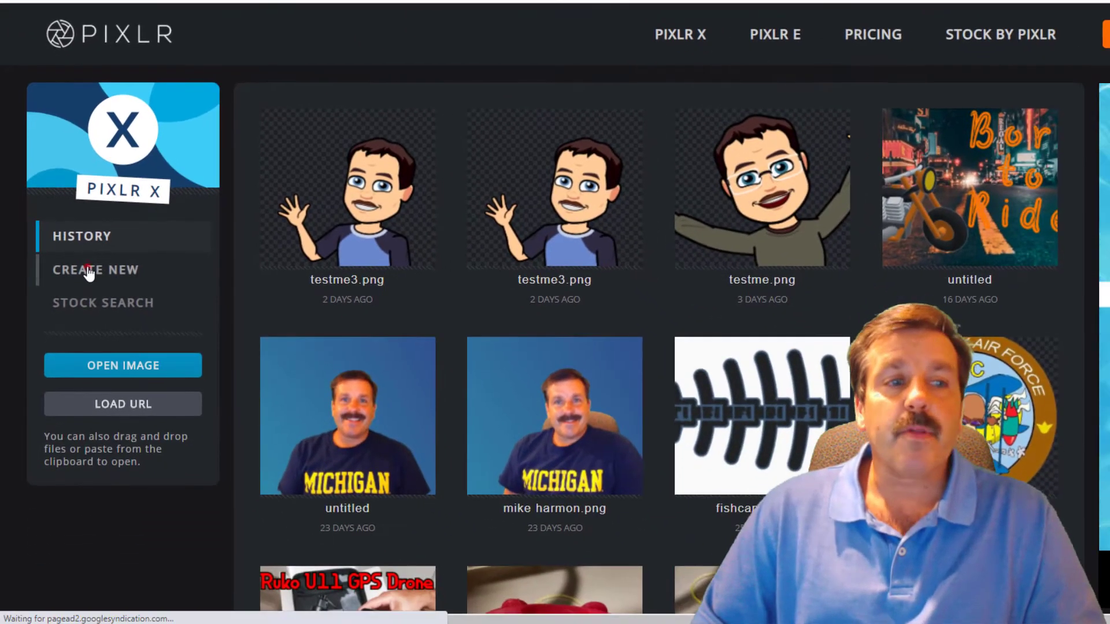
Step: Create a new Full HD 1920x1080 image named 'dragon'
left_click(110, 426)
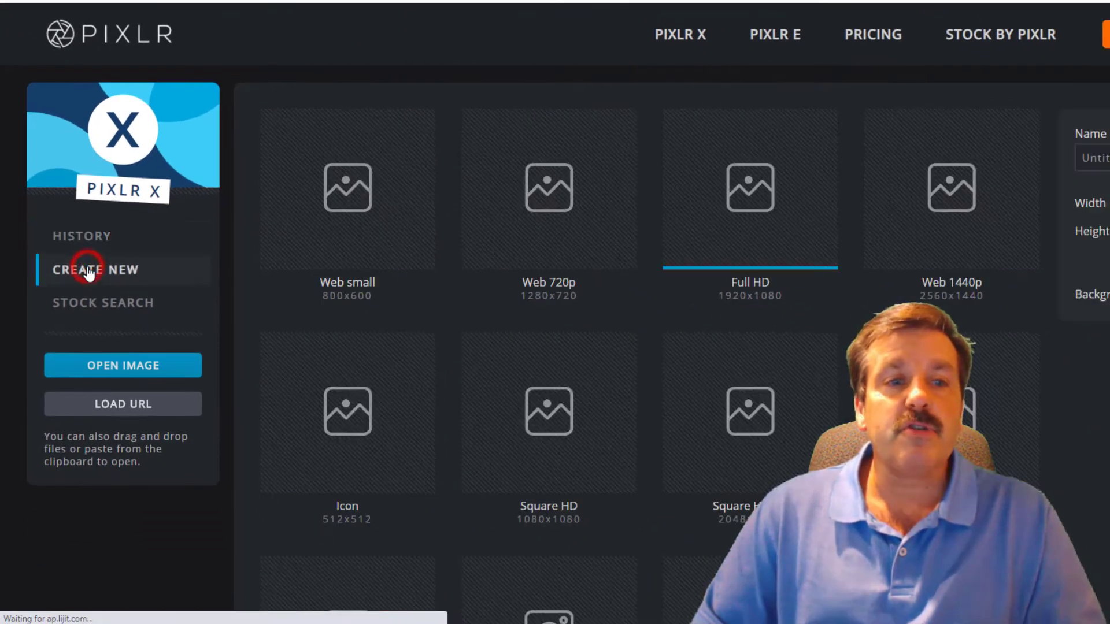
left_click(750, 241)
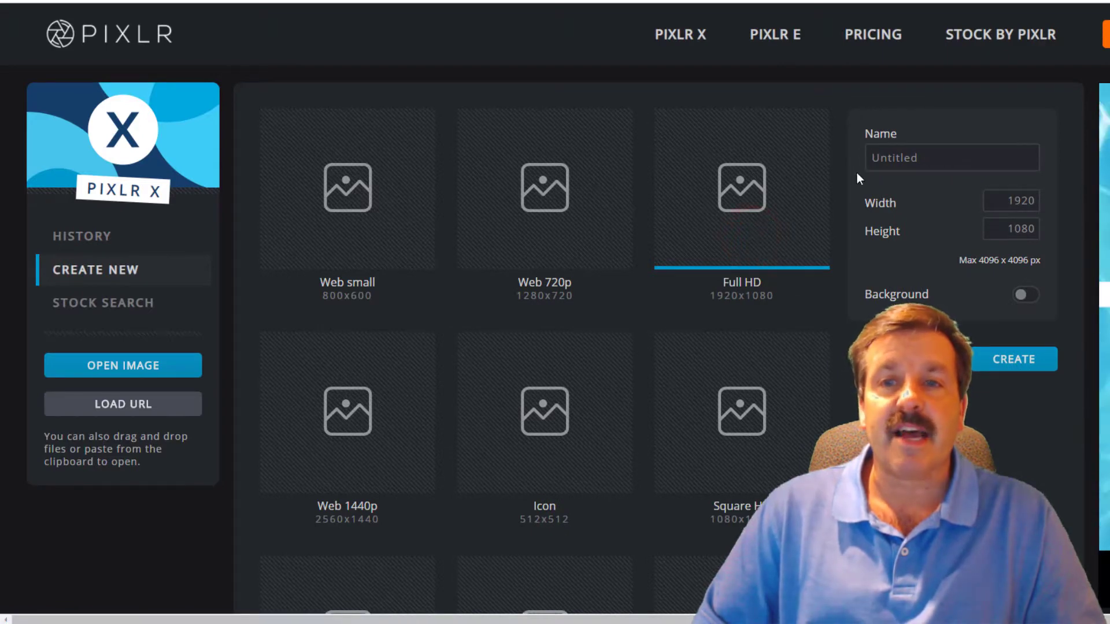
left_click(913, 153)
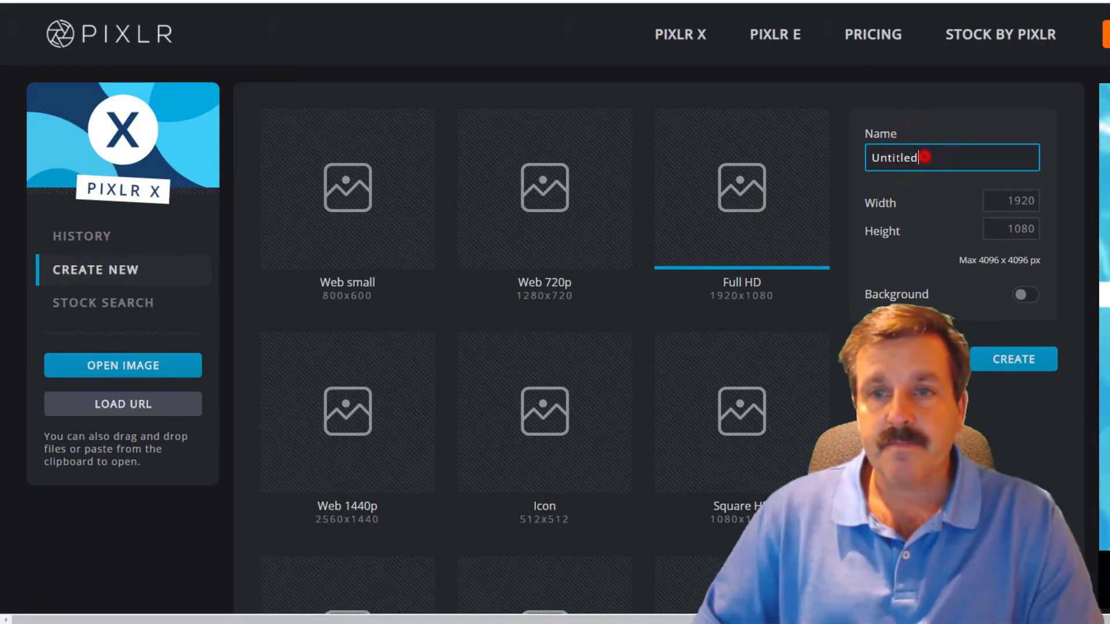
double_click(918, 156)
type("dragon")
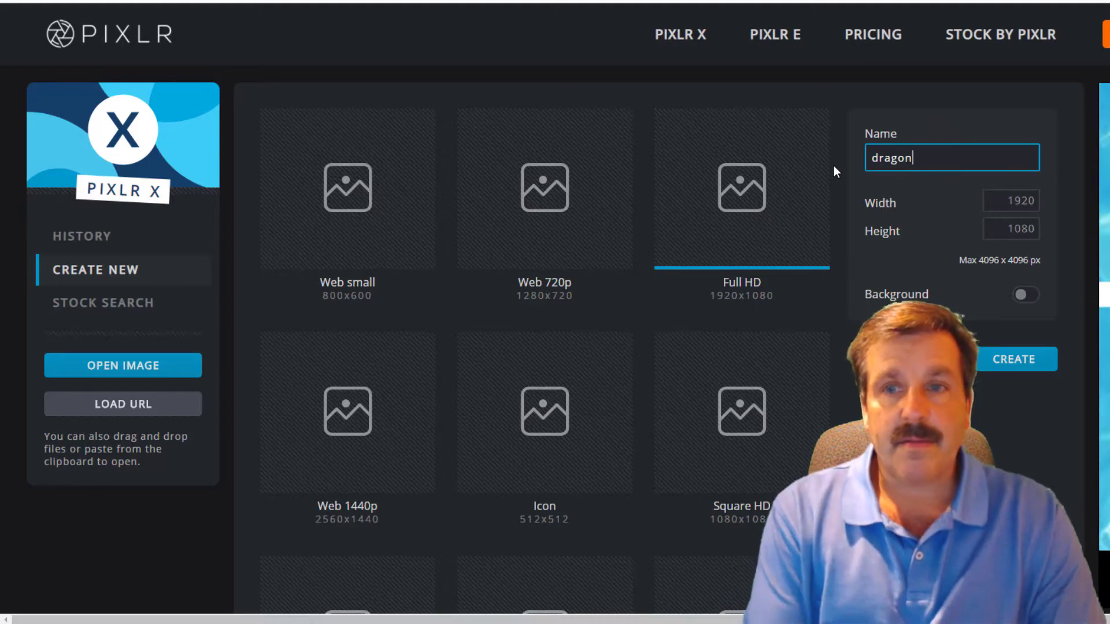
left_click(992, 363)
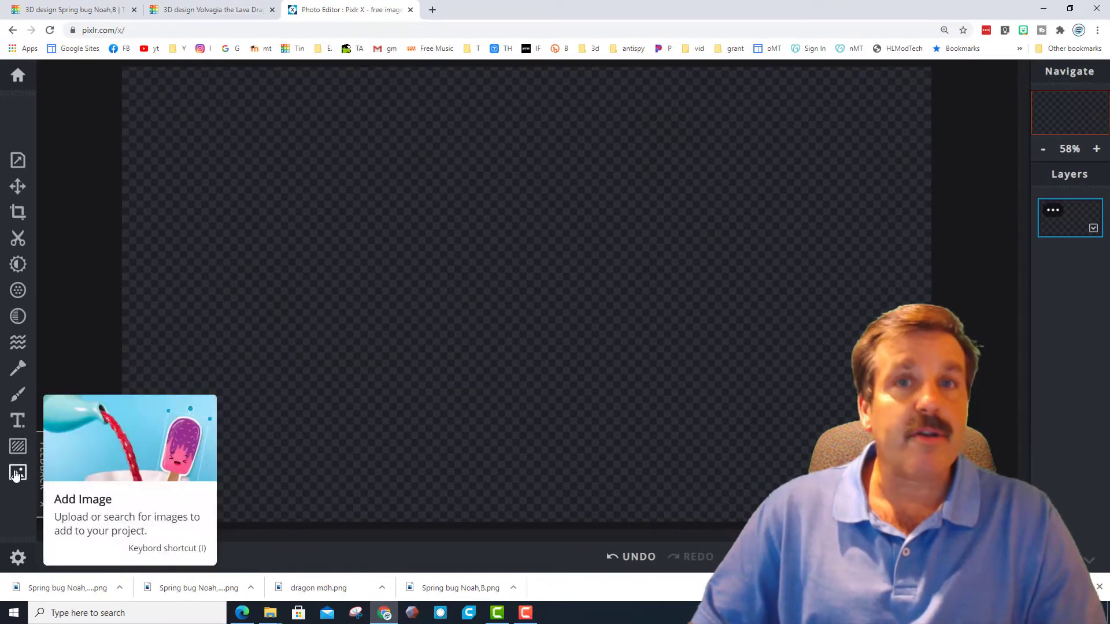
Step: Search stock photos for 'castle' and pick the foggy castle photo as the background
left_click(17, 474)
left_click(73, 347)
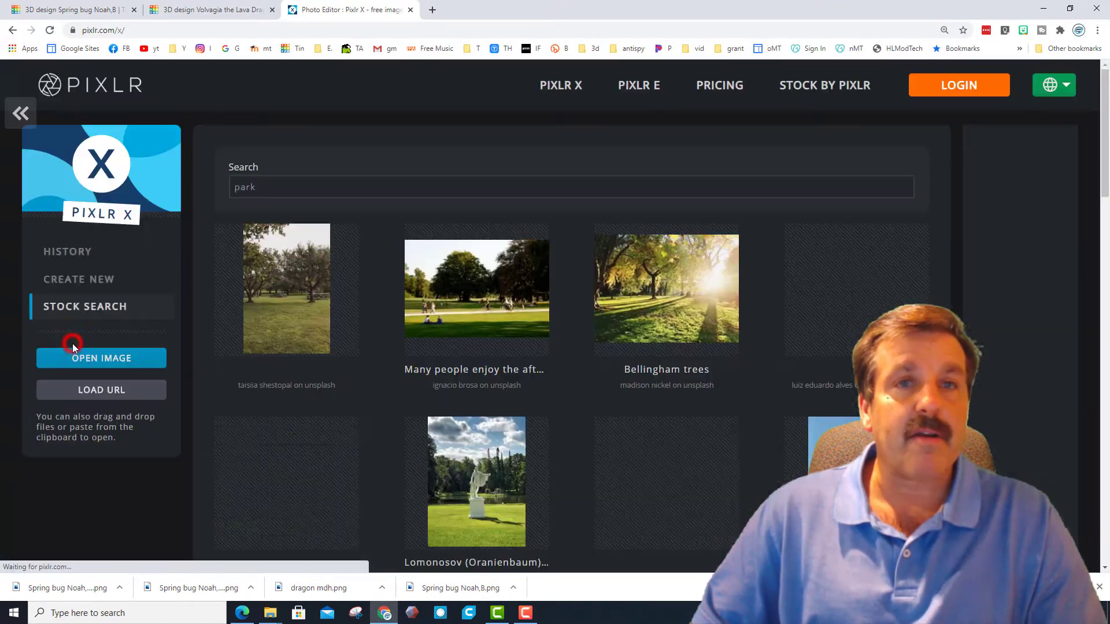
double_click(261, 186)
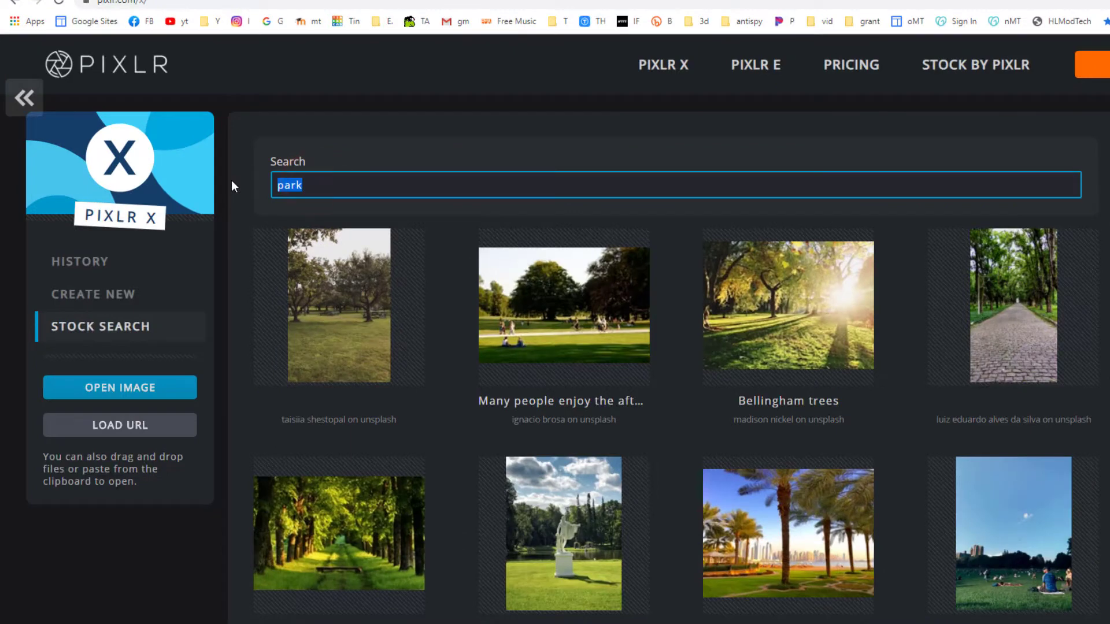
type("cas")
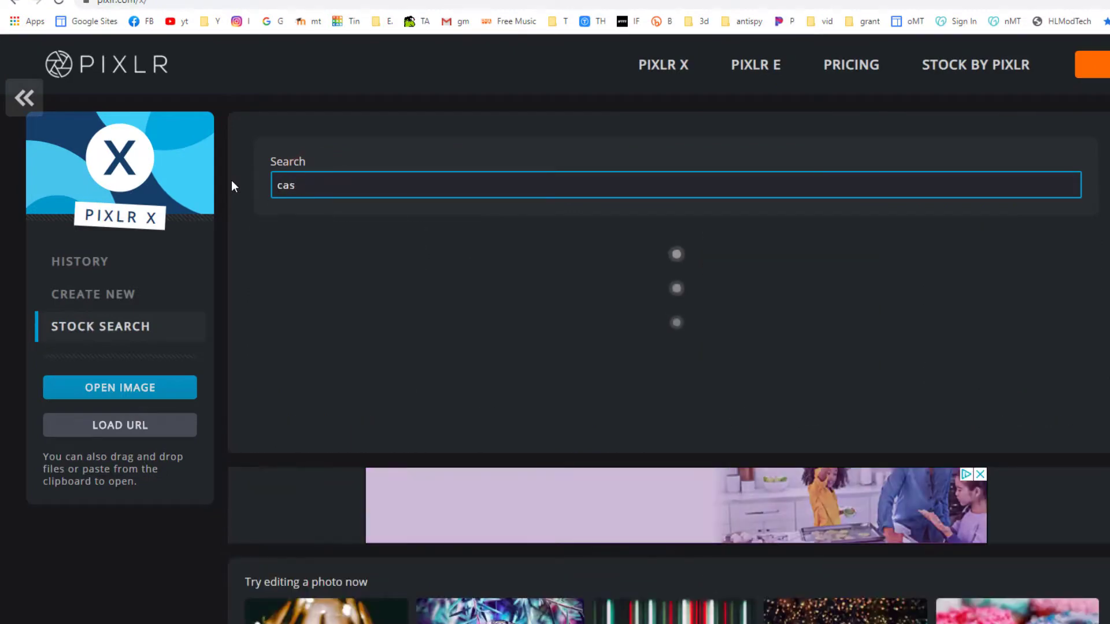
type("tle")
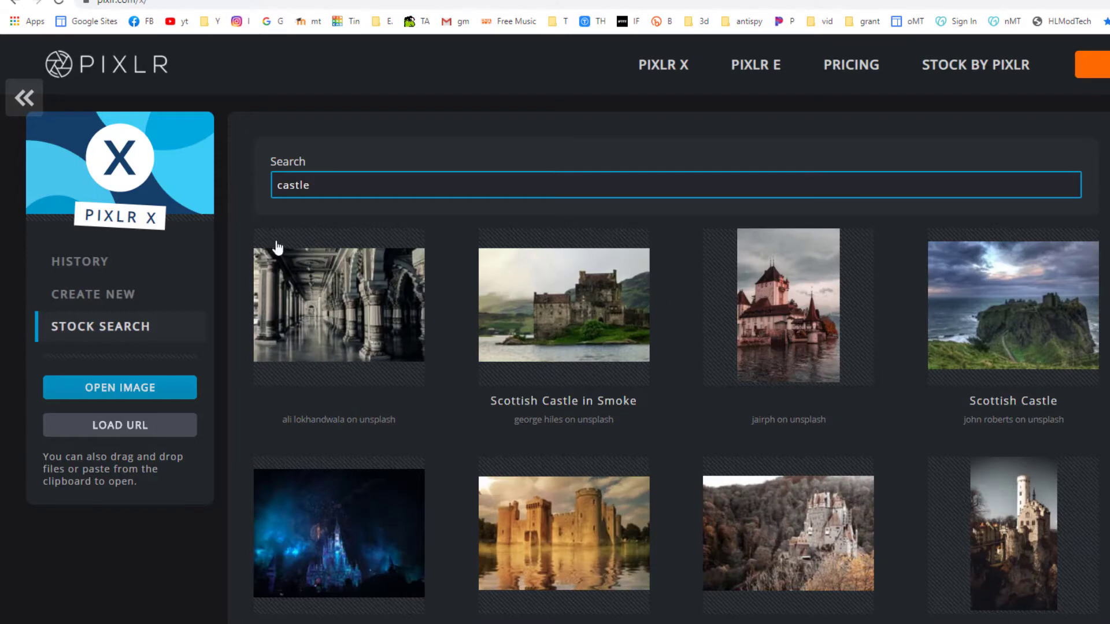
scroll(760, 406, "down", 5)
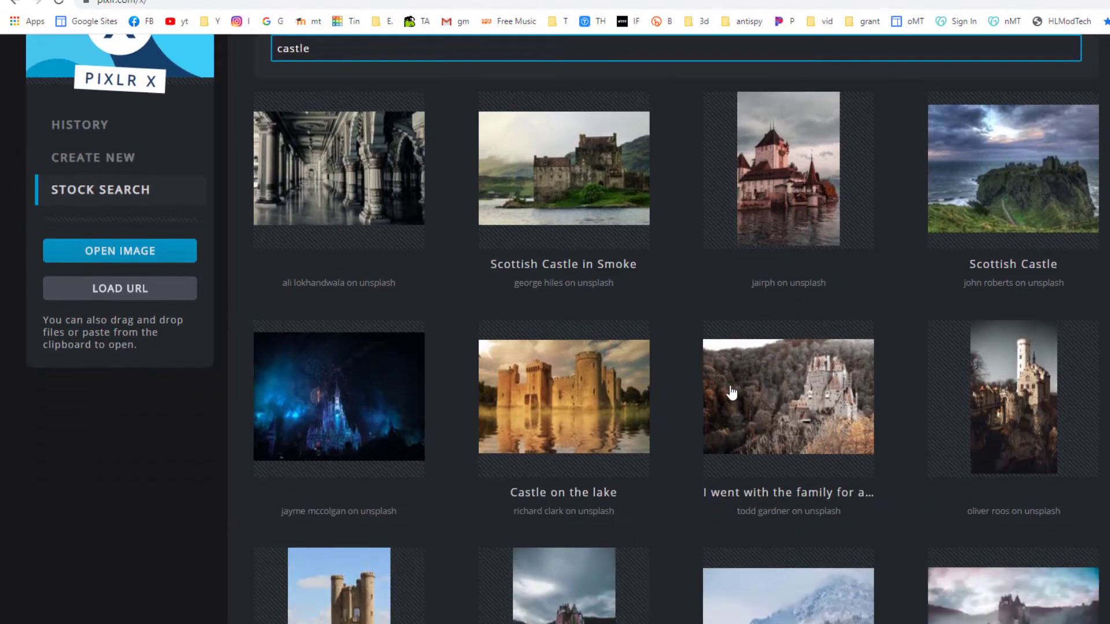
scroll(571, 336, "down", 3)
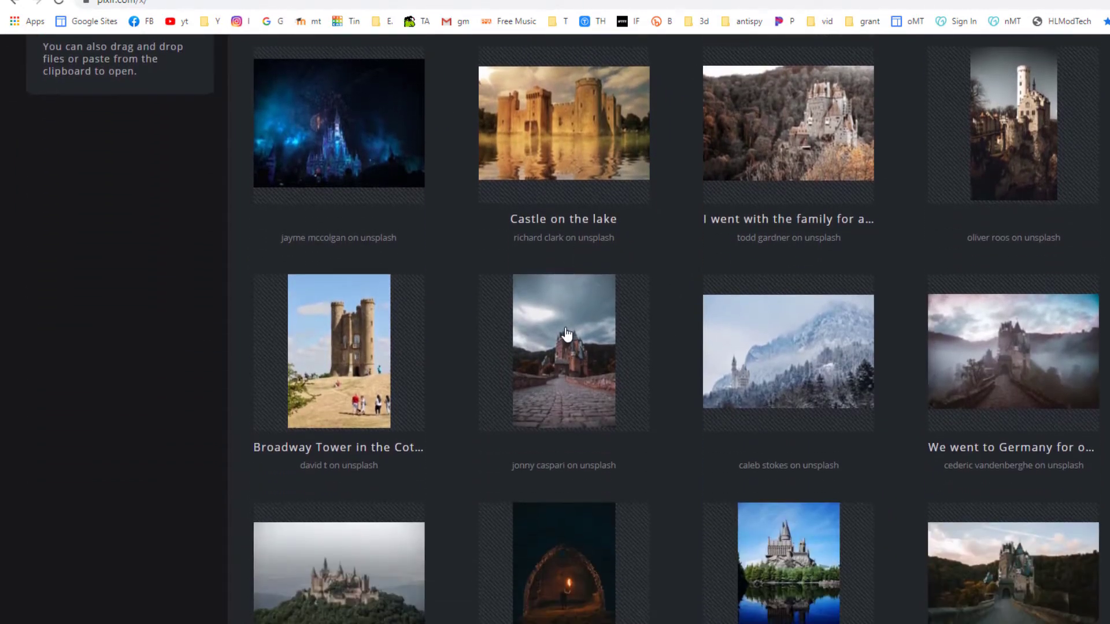
left_click(1010, 343)
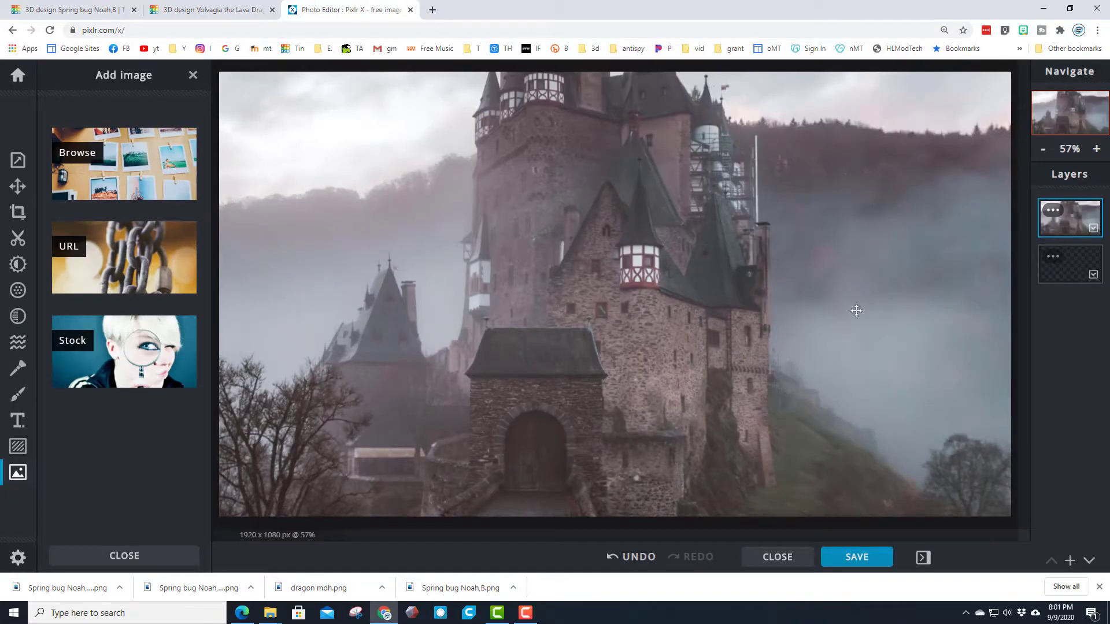
Step: Delete the unwanted empty second layer
left_click(1051, 258)
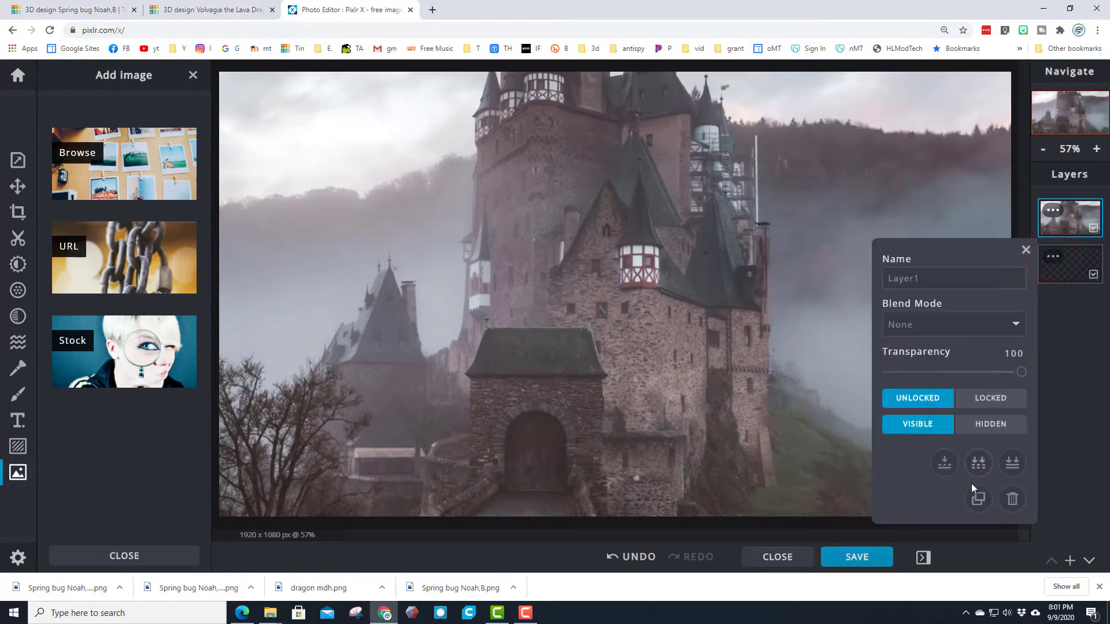
left_click(1012, 499)
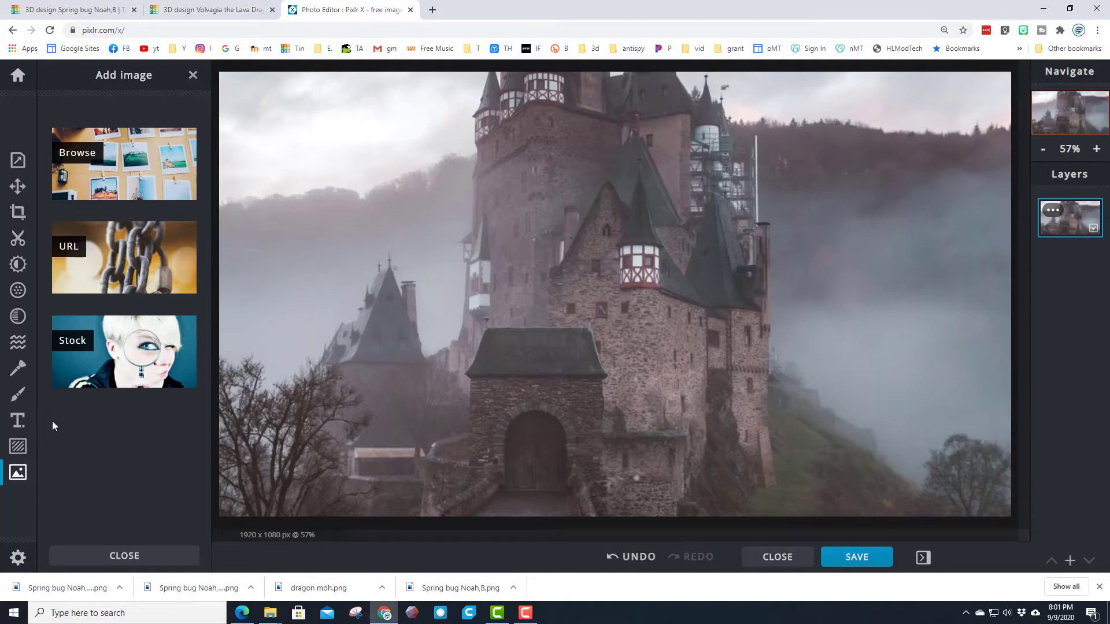
left_click(17, 475)
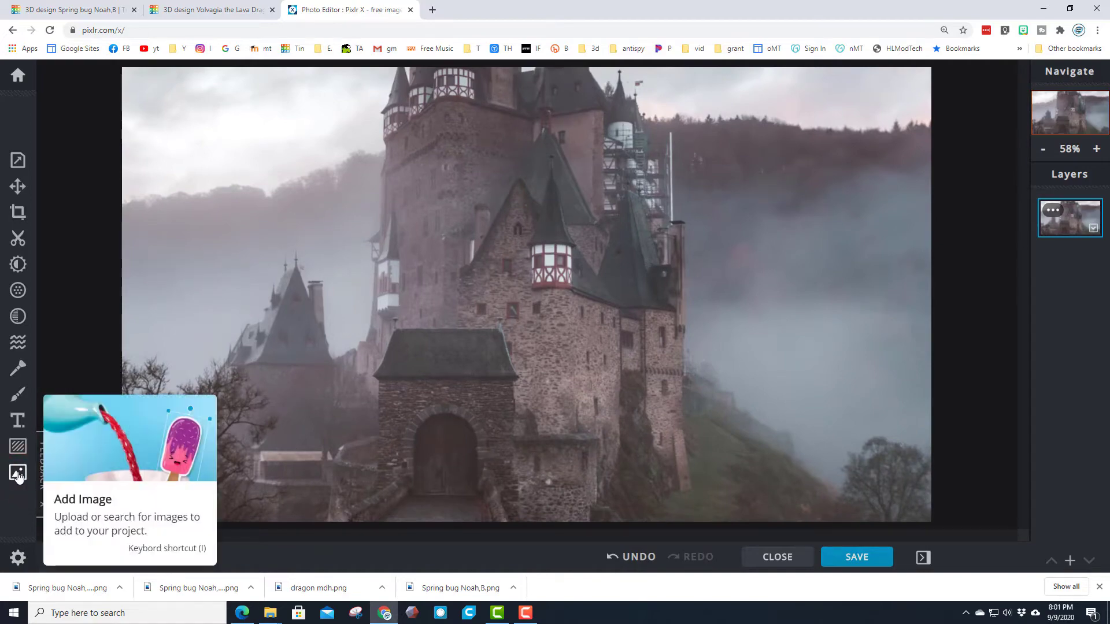
Step: Add the downloaded dragon PNG from the computer as a new layer over the castle
left_click(29, 471)
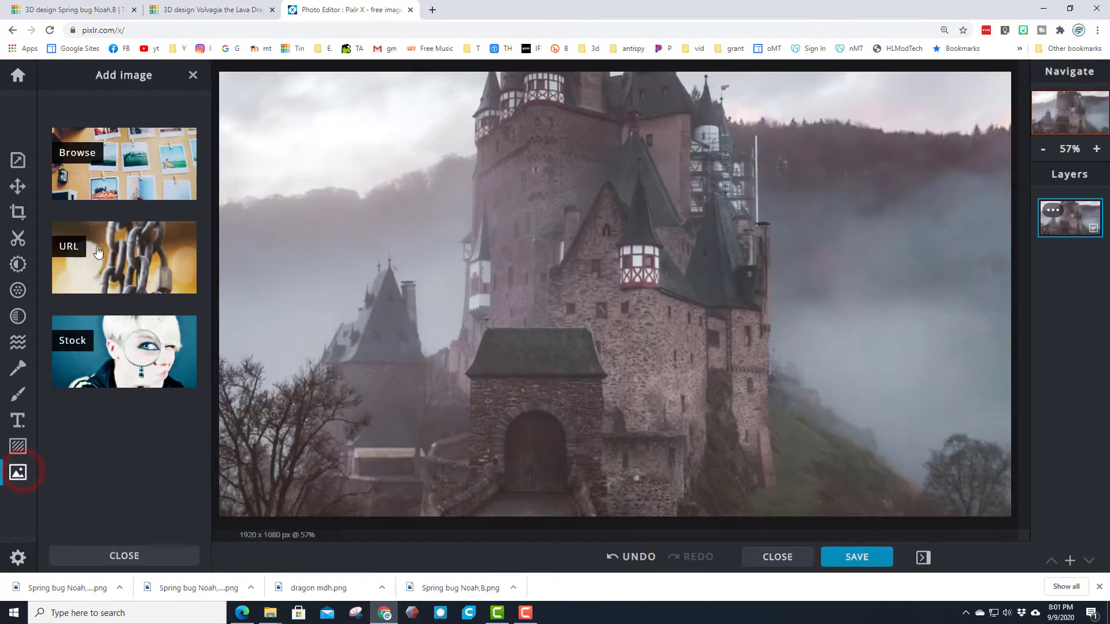
left_click(94, 165)
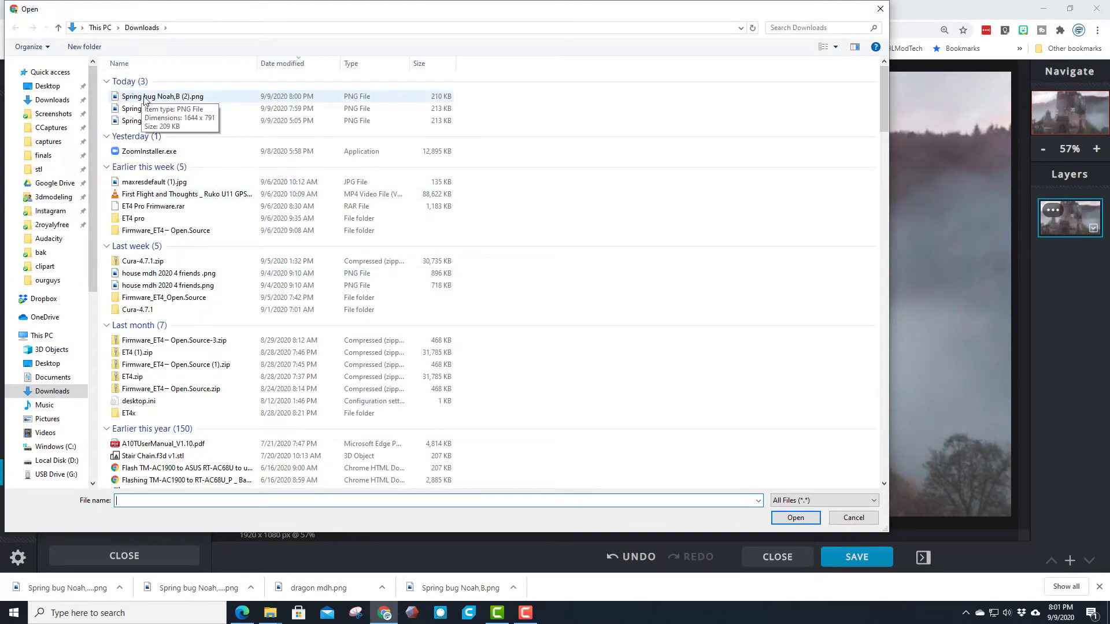
left_click(138, 96)
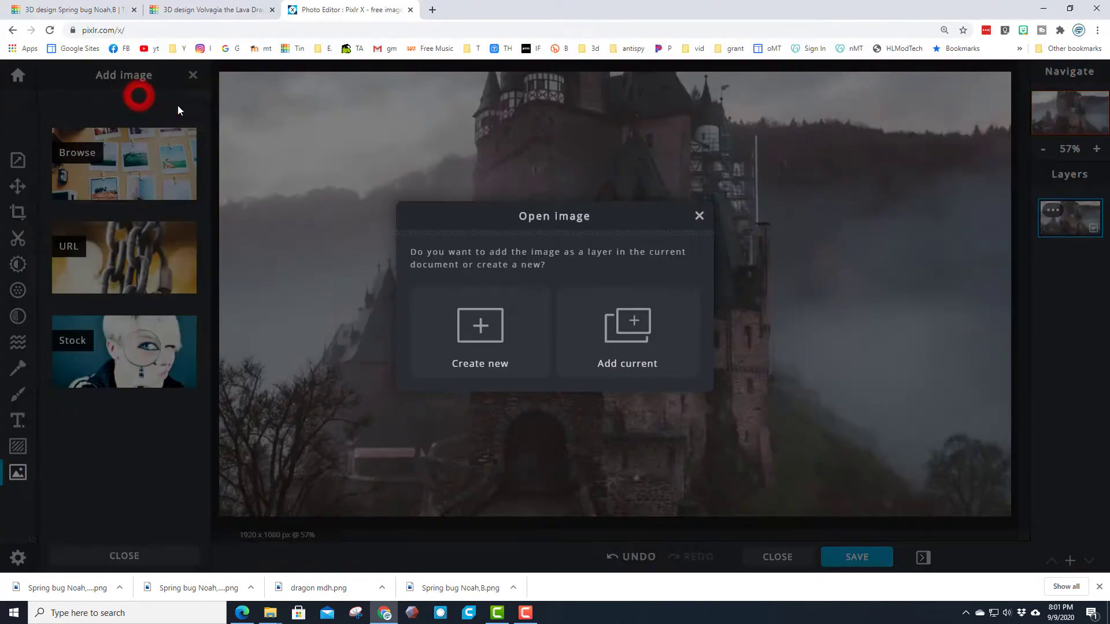
left_click(638, 327)
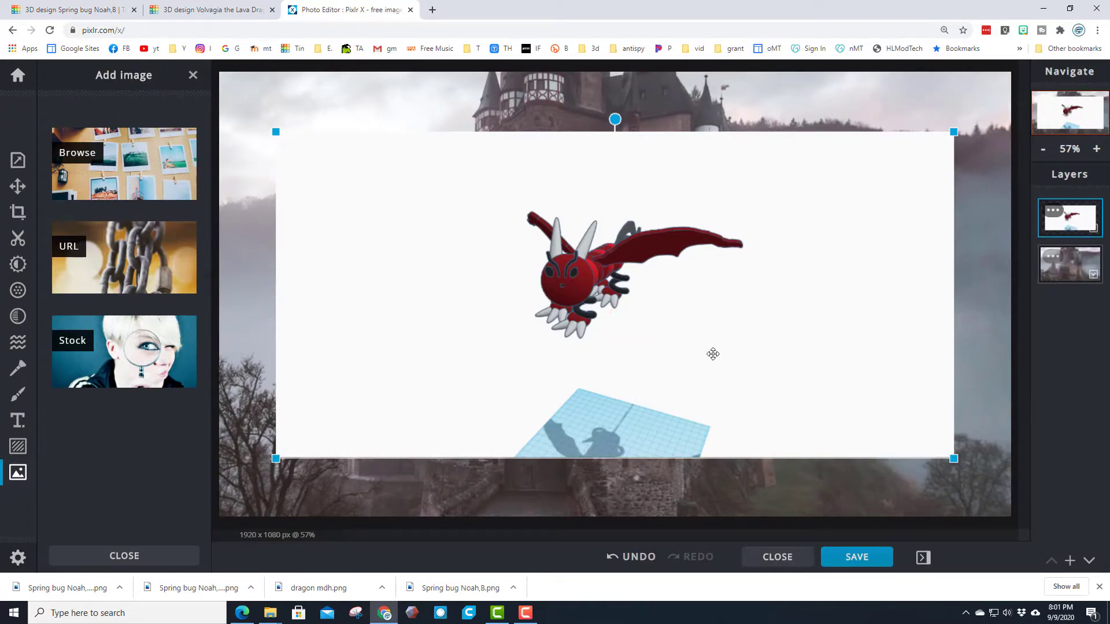
Step: Crop the dragon layer to a box around the dragon and magic-remove its white background at tolerance 47
left_click(17, 242)
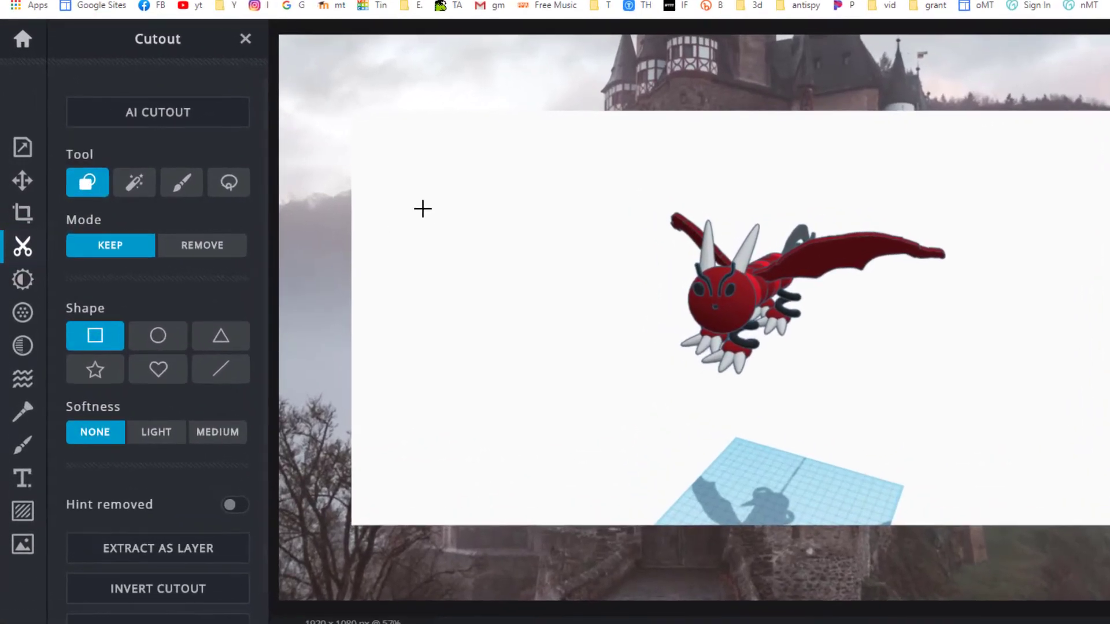
left_click_drag(626, 179, 964, 387)
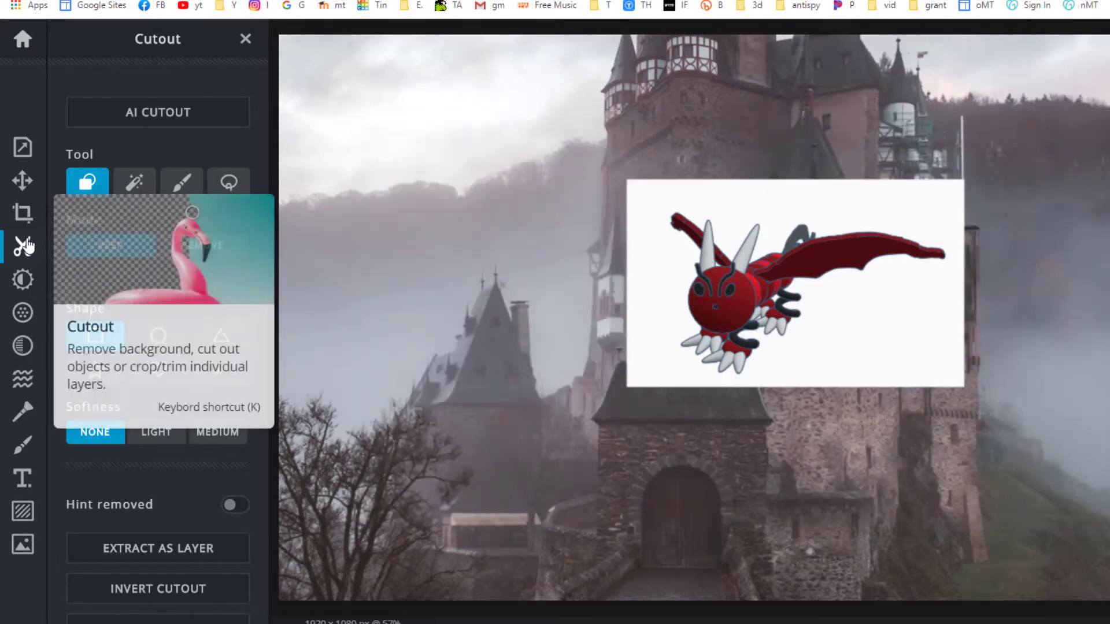
left_click(133, 184)
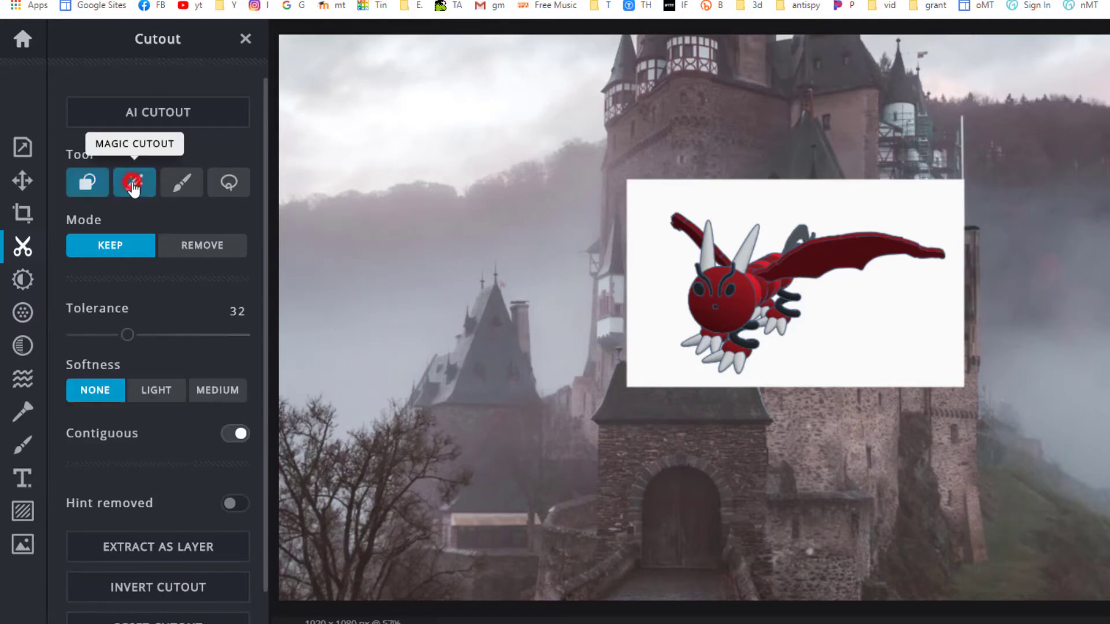
left_click(196, 251)
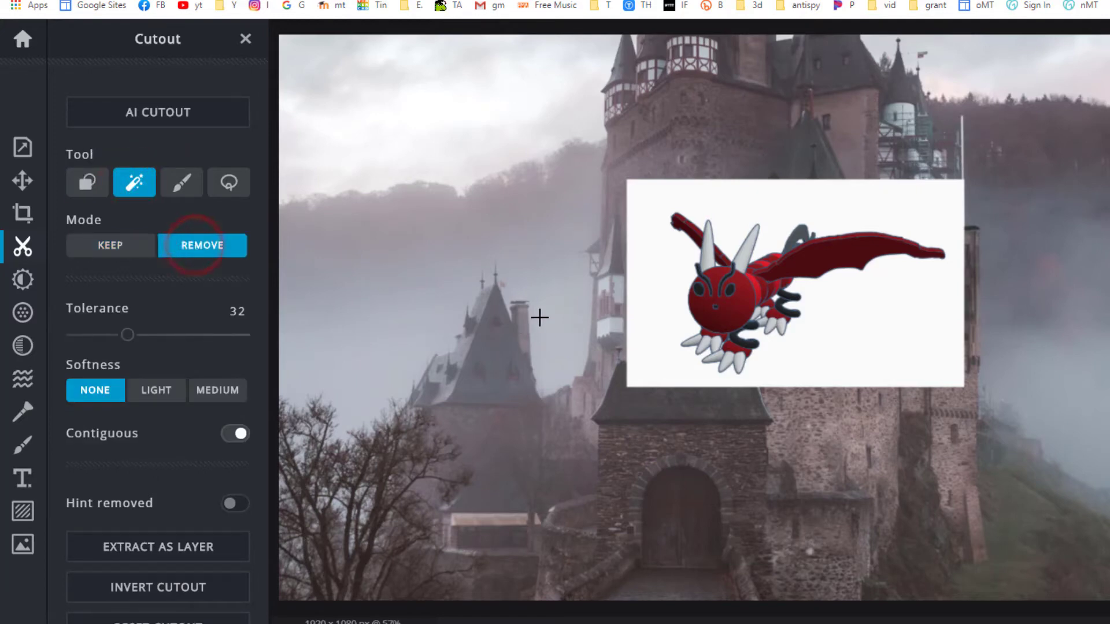
left_click_drag(127, 334, 153, 336)
left_click(664, 299)
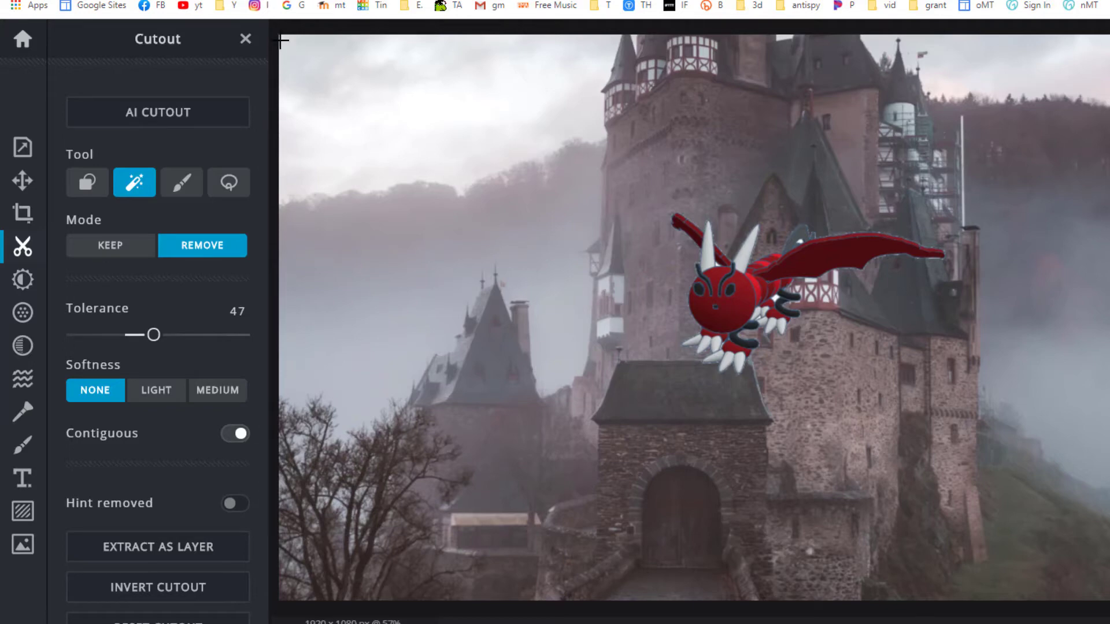
left_click(246, 40)
left_click(630, 299)
Step: Move the dragon up-left and enlarge it to 2101 x 1011 over the castle
left_click(22, 181)
left_click_drag(751, 300, 570, 208)
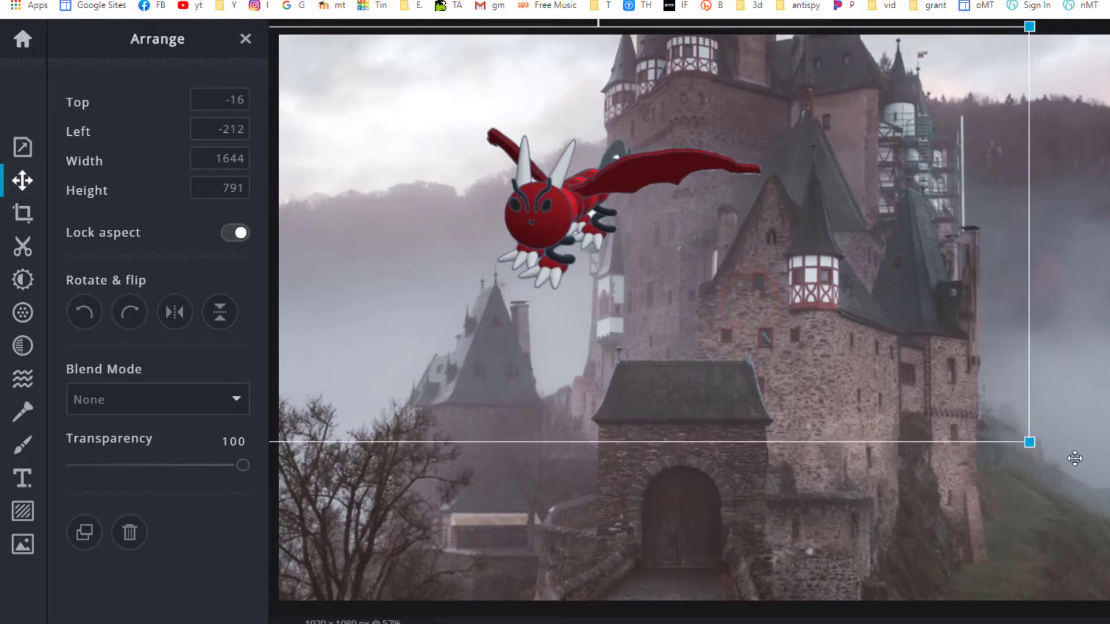
left_click_drag(1028, 443, 896, 422)
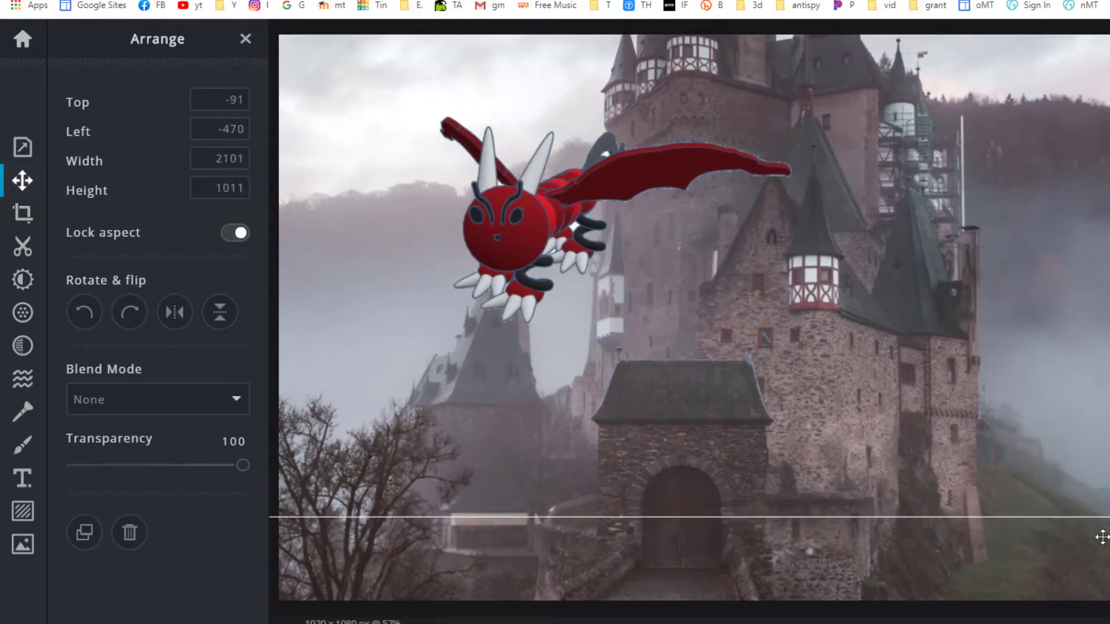
left_click(740, 340)
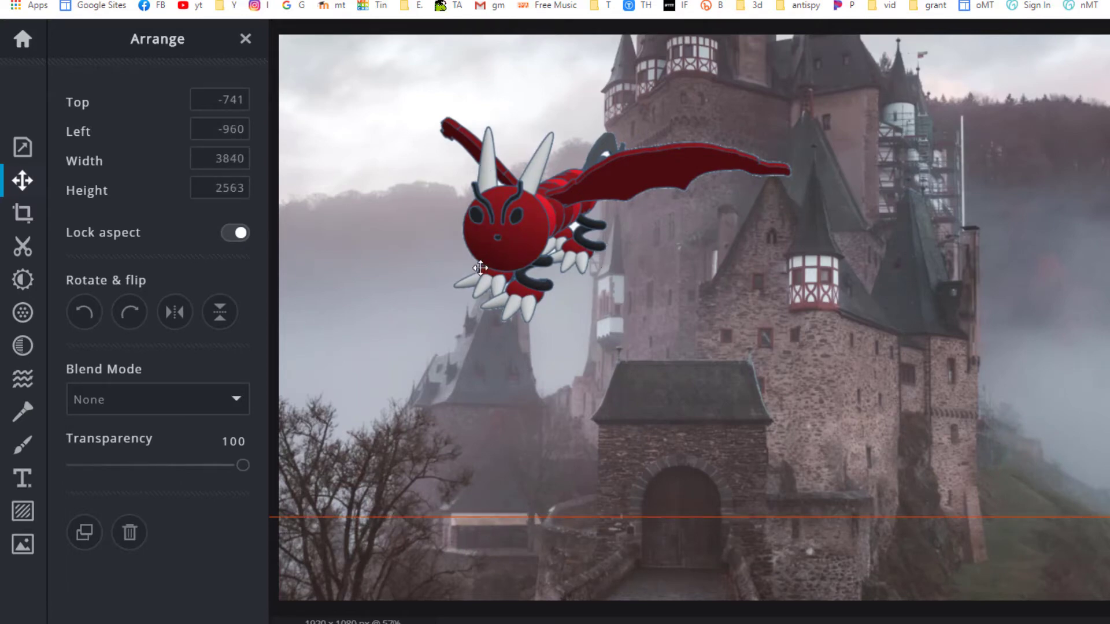
left_click(21, 549)
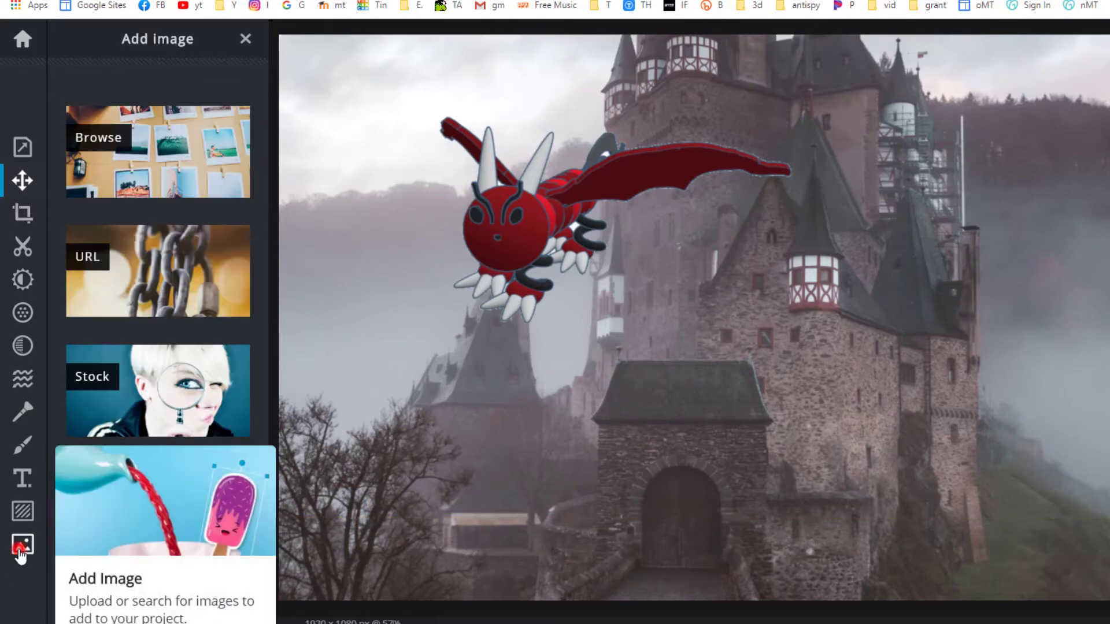
Step: Search stock photos for 'fire' and pick the 'Lost in the Flames 6' photo
left_click(82, 387)
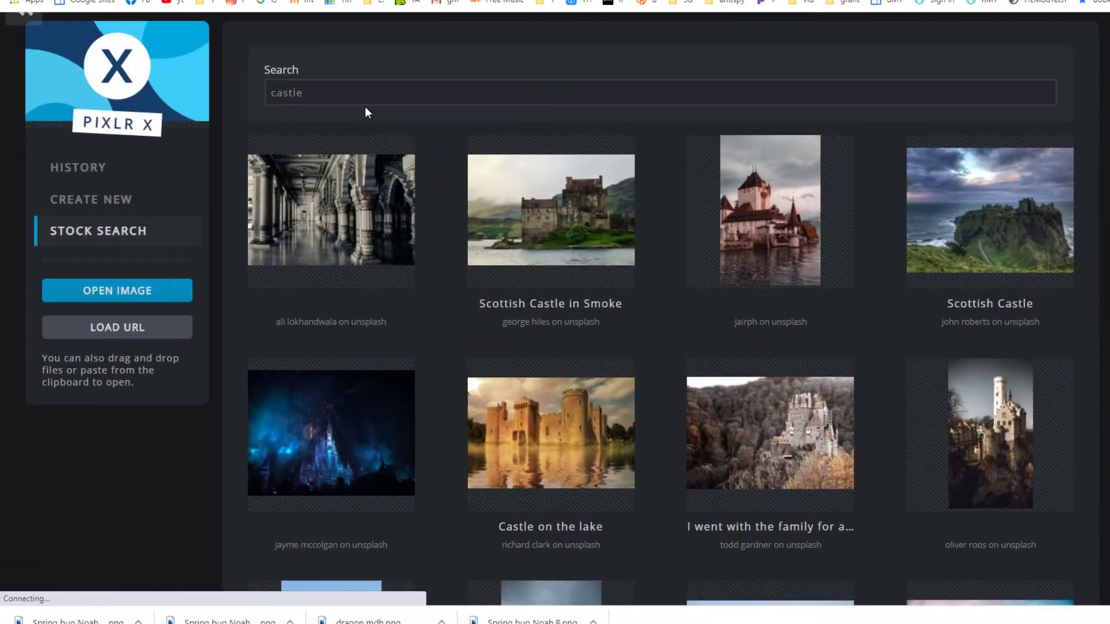
double_click(355, 94)
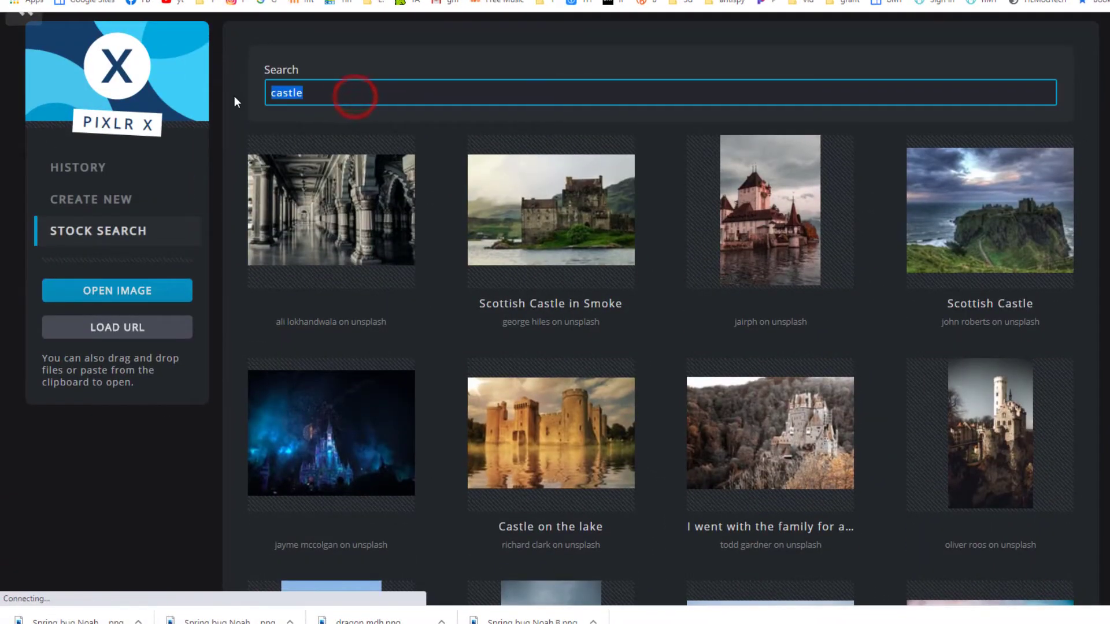
type("fire")
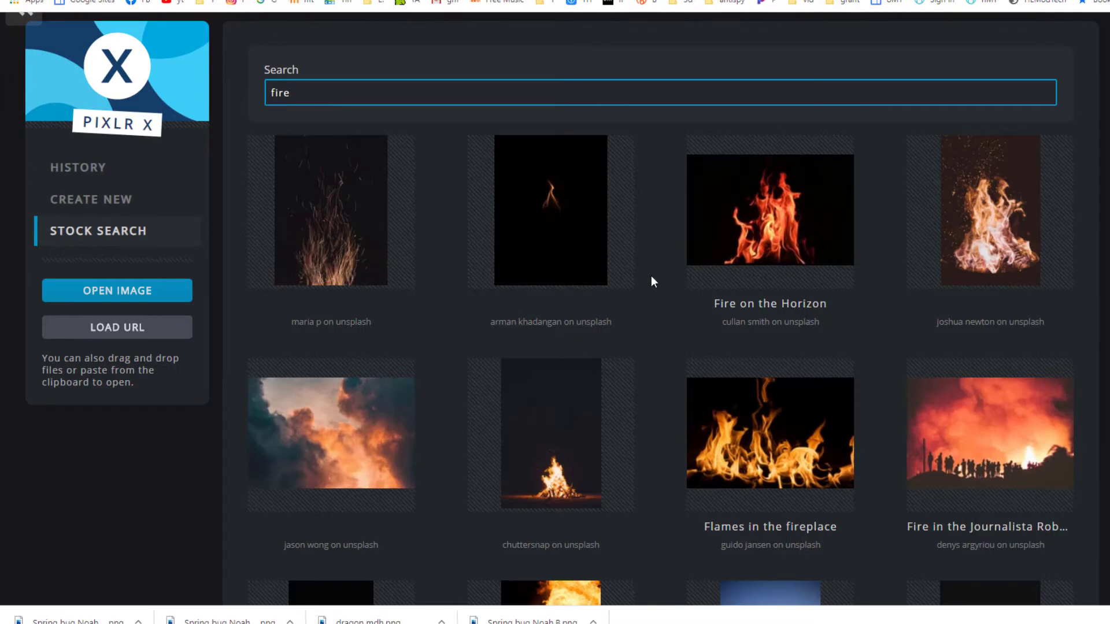
scroll(651, 280, "down", 5)
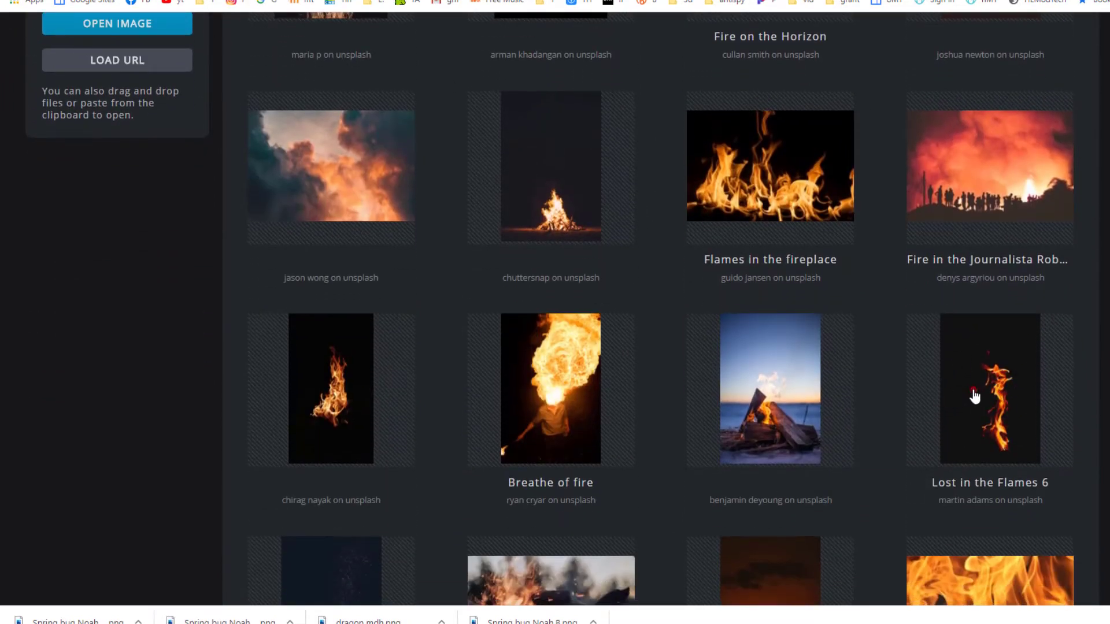
left_click(975, 397)
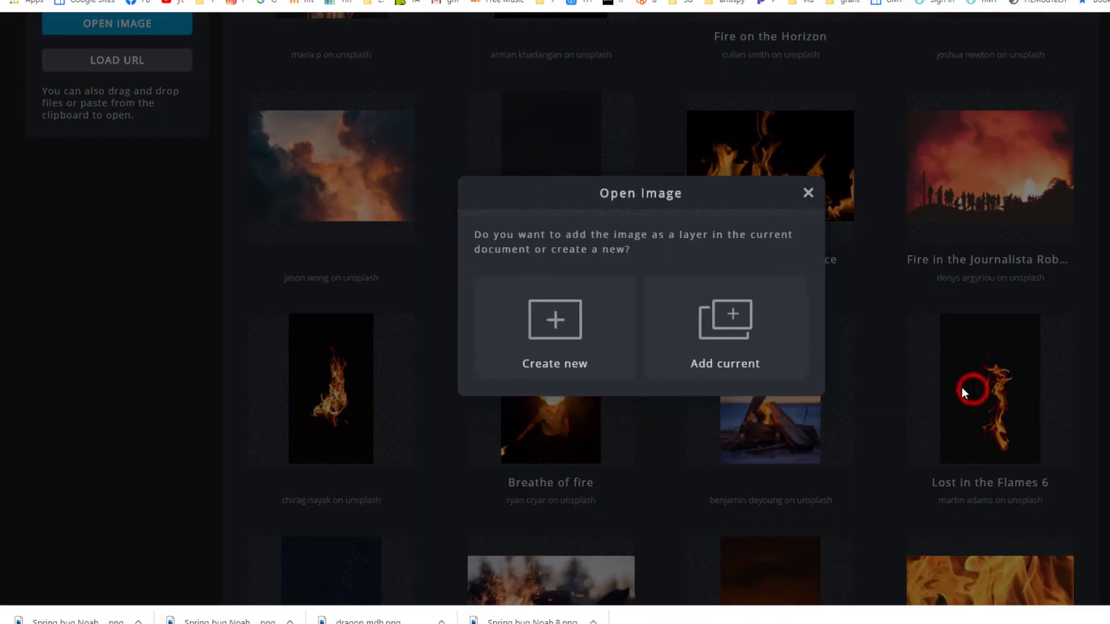
Step: Add the flame photo as a layer, shrink it and place it over the castle's left side
left_click(749, 317)
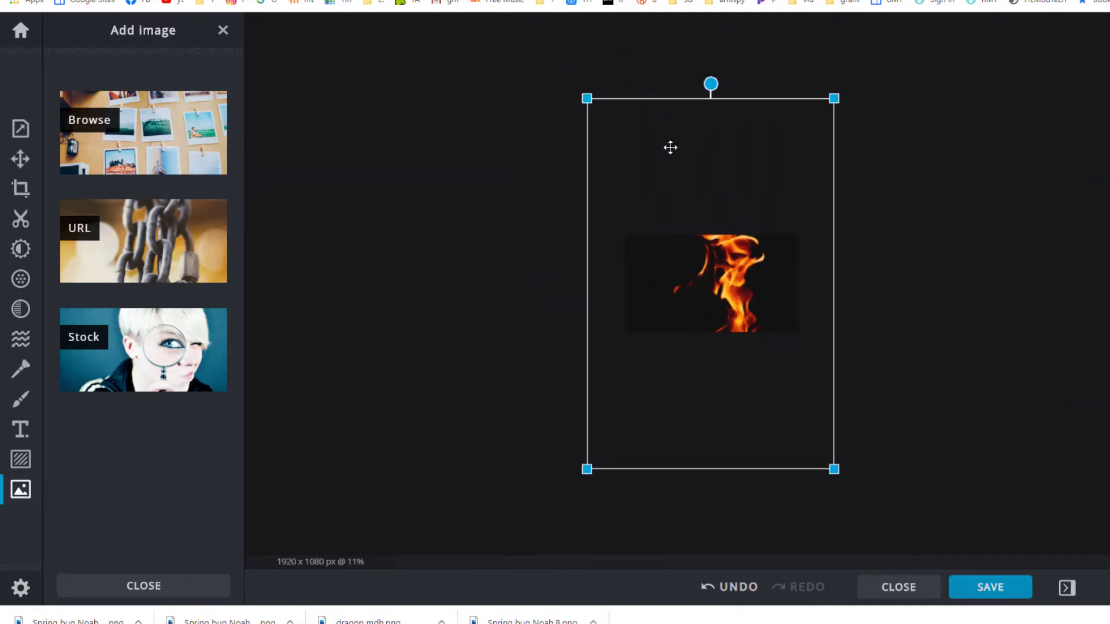
left_click_drag(833, 97, 646, 388)
left_click_drag(629, 429, 664, 298)
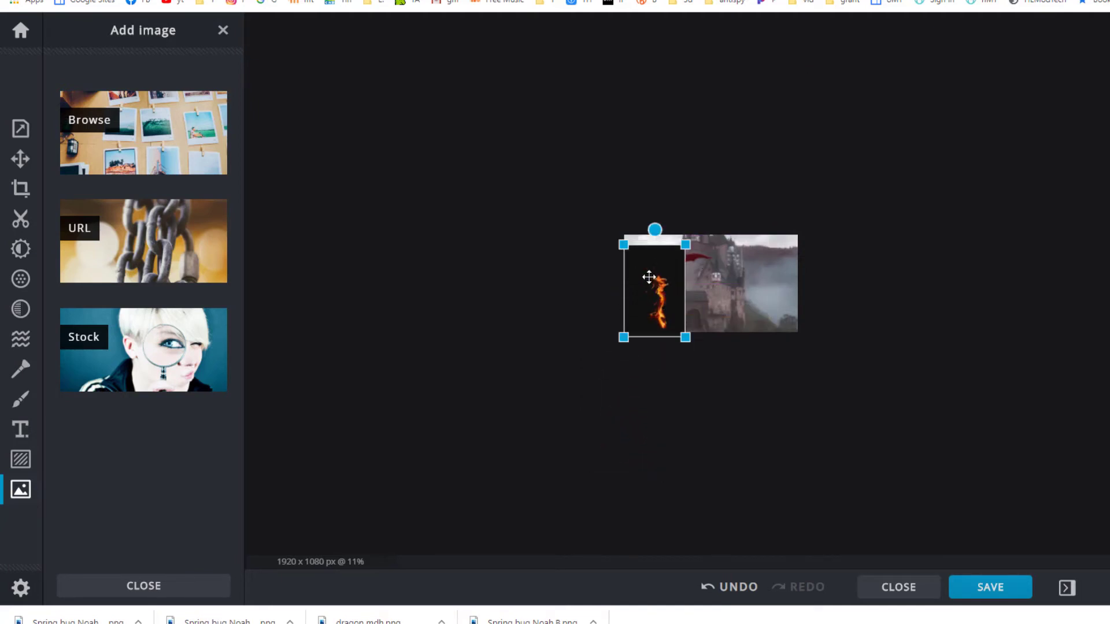
scroll(572, 292, "up", 5)
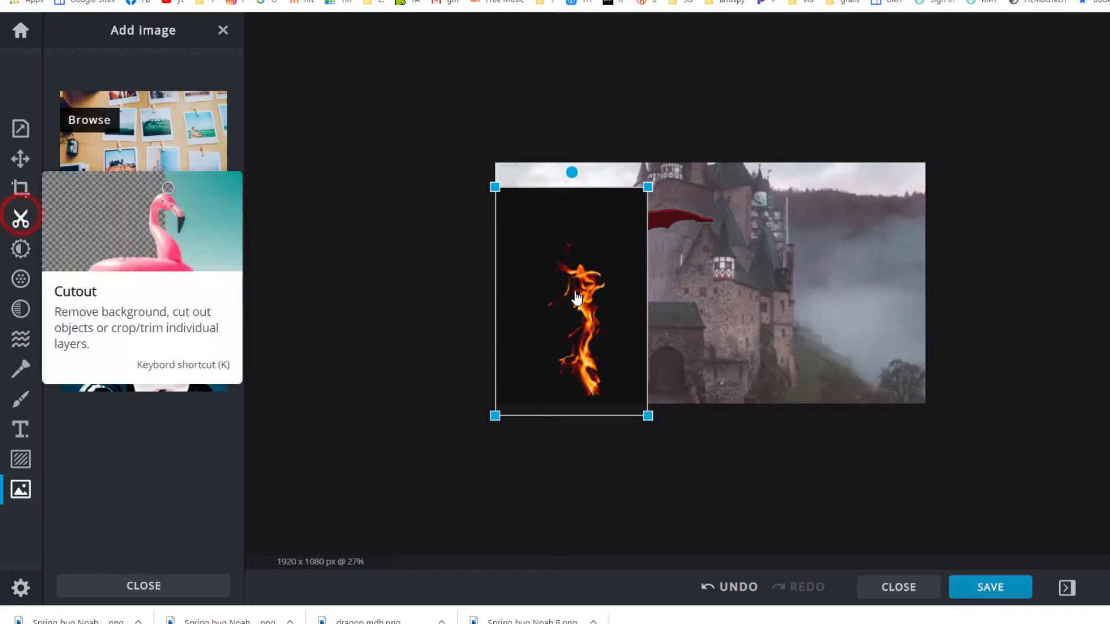
Step: Remove the flame's black background using Magic Cutout in Remove mode at tolerance 48
left_click(18, 218)
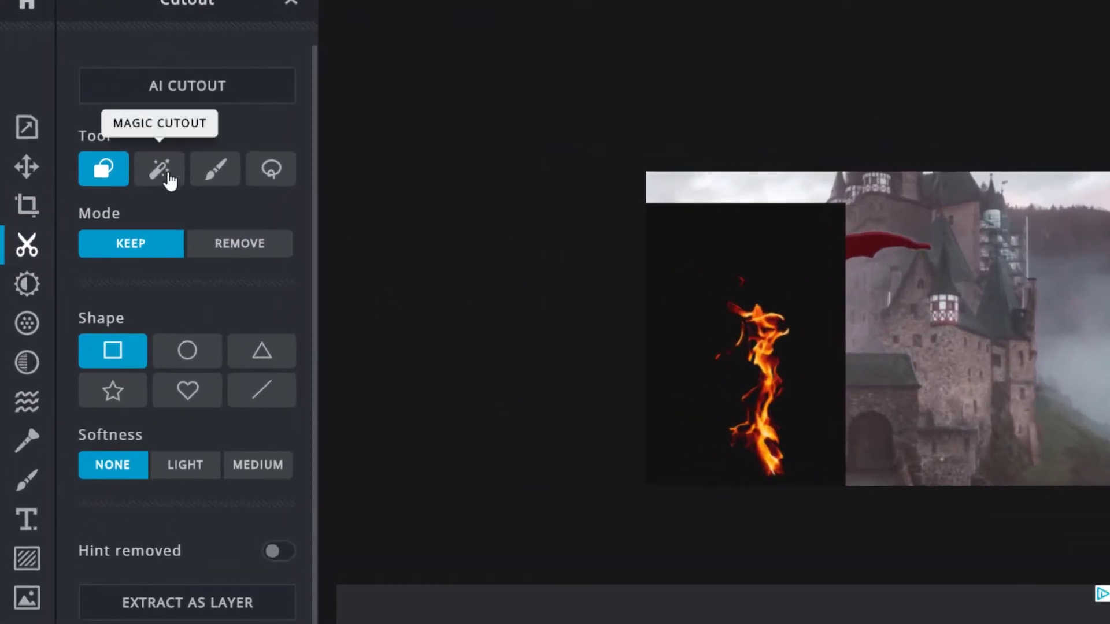
left_click(163, 168)
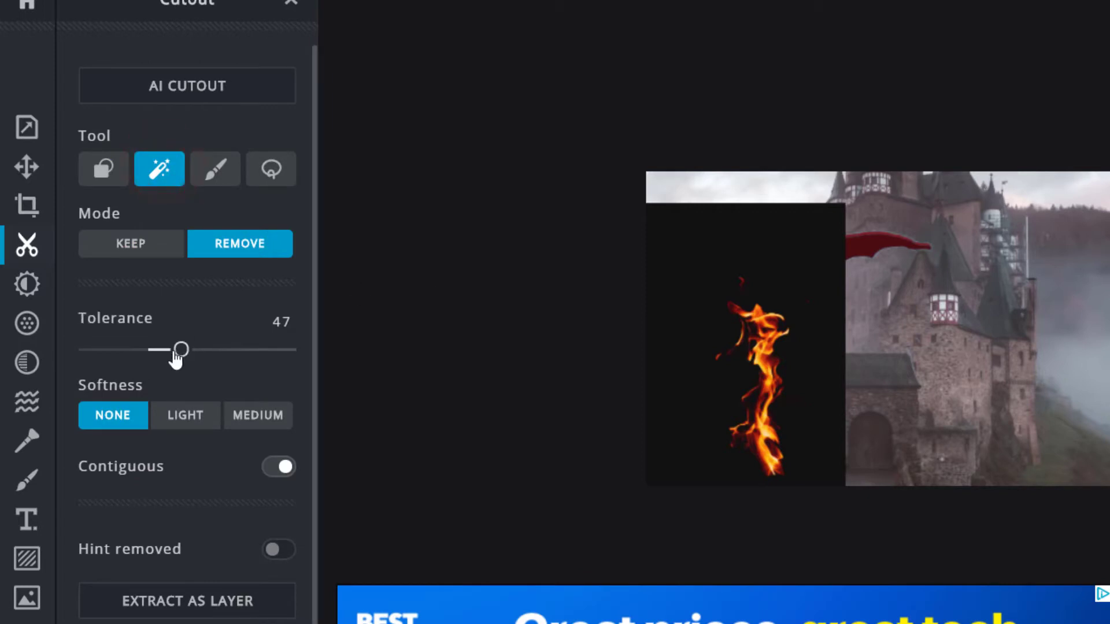
left_click(181, 350)
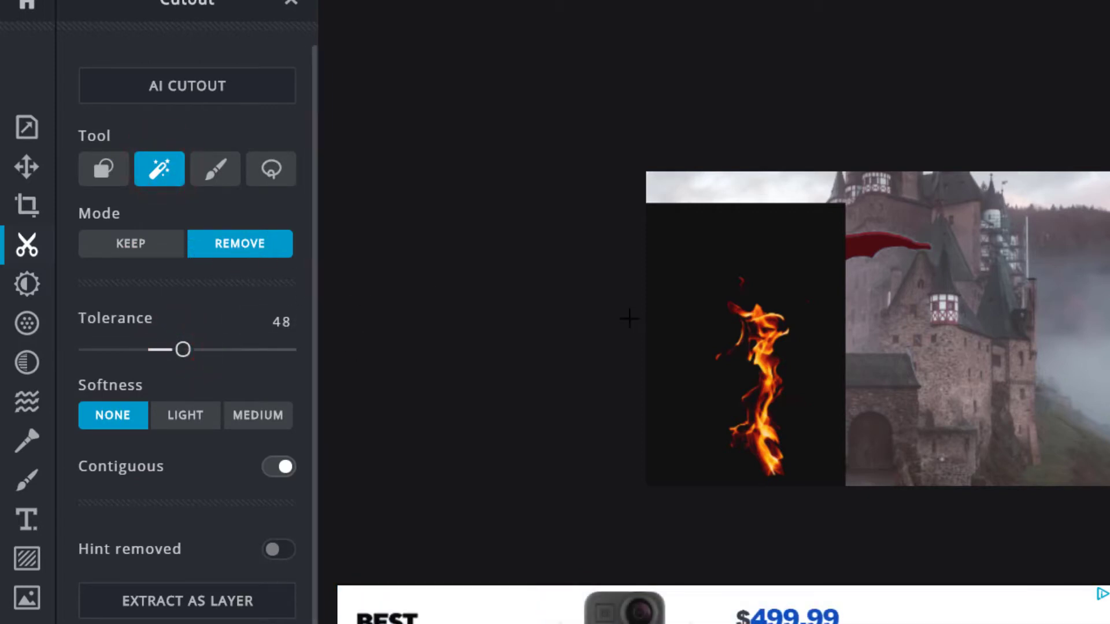
left_click(684, 334)
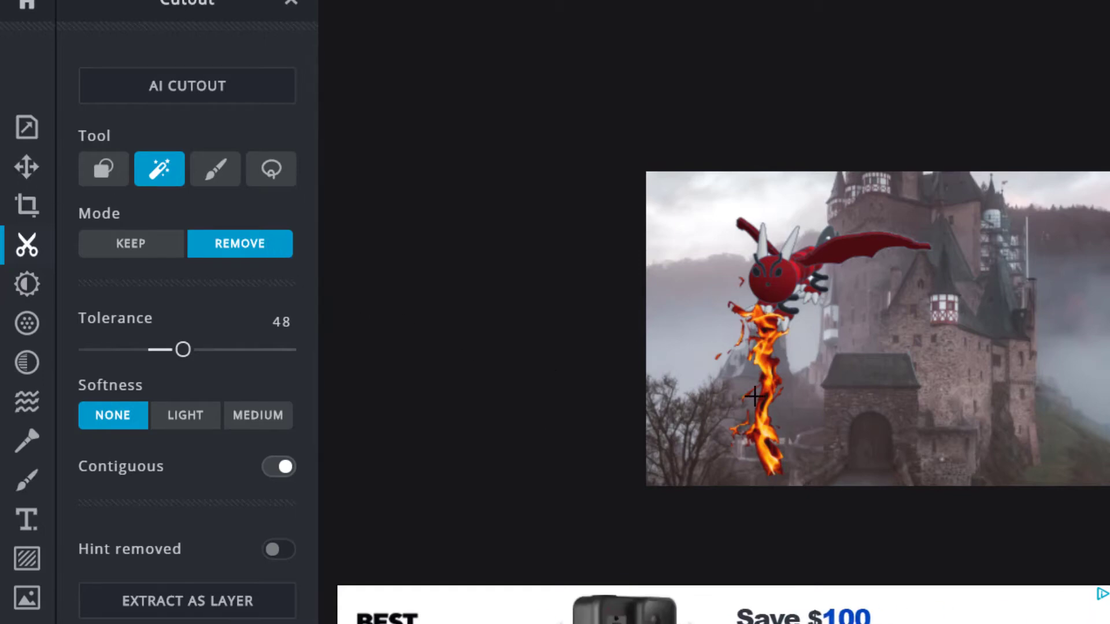
Step: Rotate, narrow and shift the flame toward the dragon's mouth, then undo those moves
left_click(21, 169)
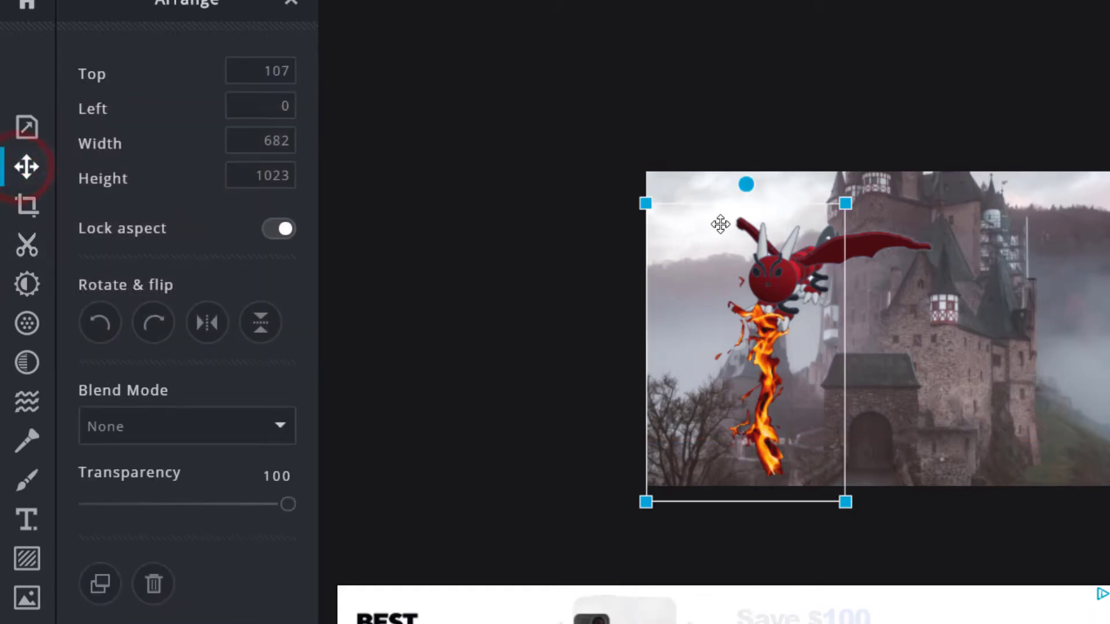
left_click(748, 189)
left_click_drag(748, 189, 791, 208)
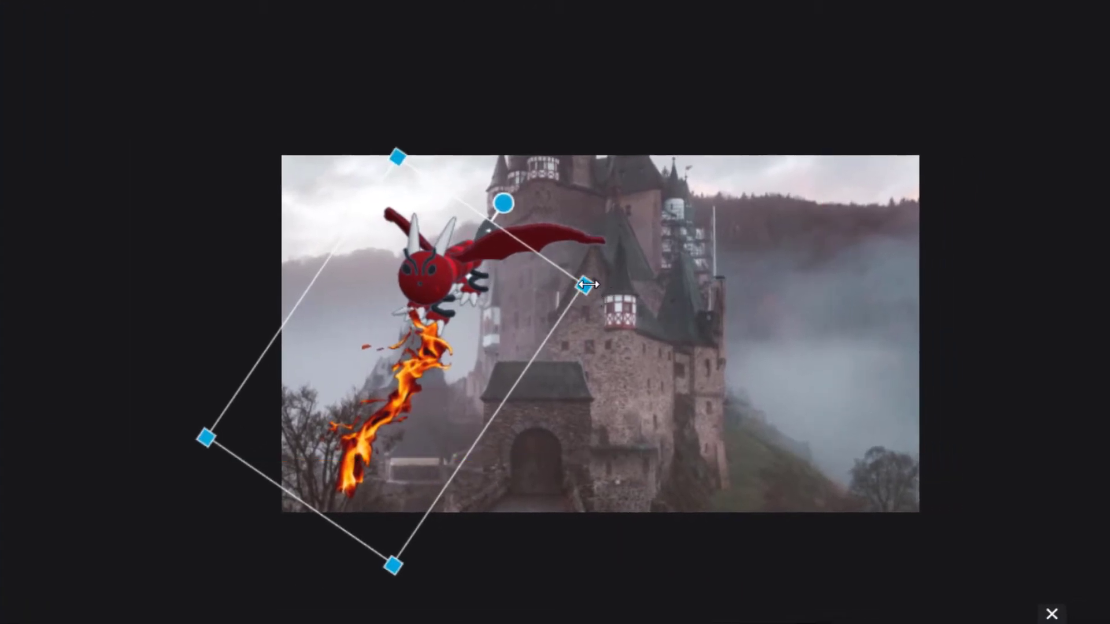
left_click_drag(588, 284, 511, 314)
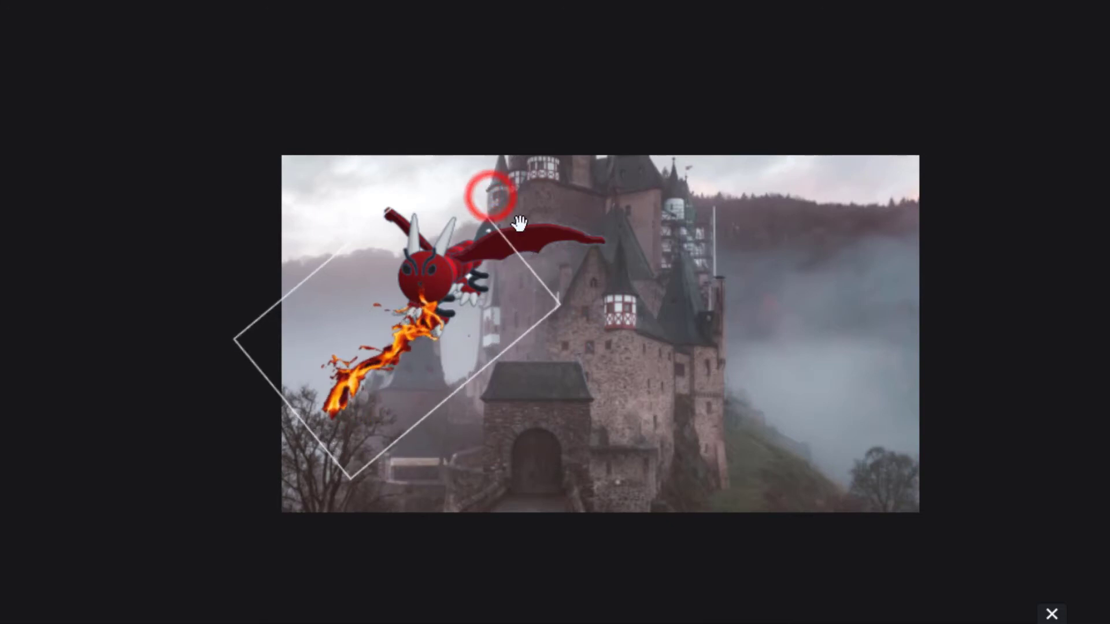
left_click_drag(392, 354, 390, 327)
left_click_drag(503, 248, 518, 291)
left_click(579, 247)
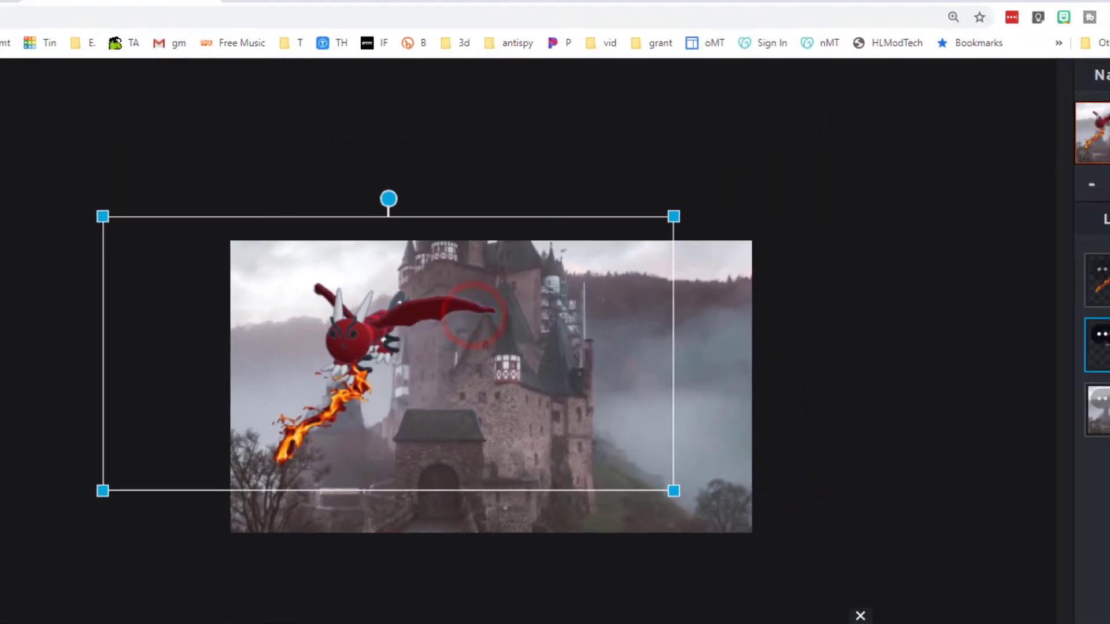
key("ctrl+z")
key("ctrl+z")
key("ctrl+z")
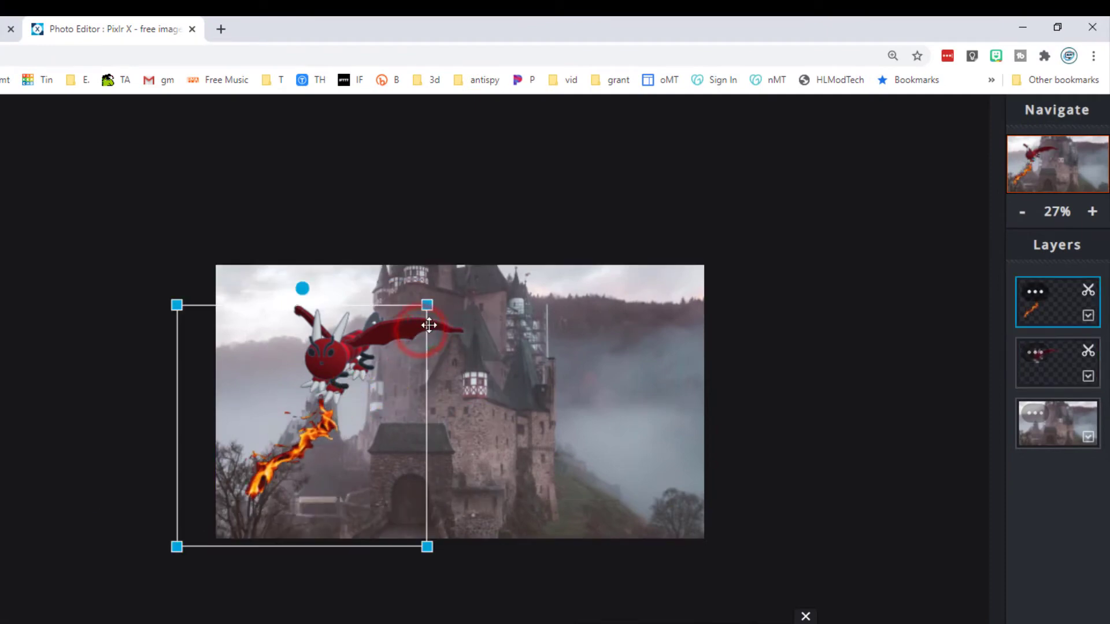
Step: Nudge the dragon up and right, raise the flames to its mouth, and deselect
left_click(451, 329)
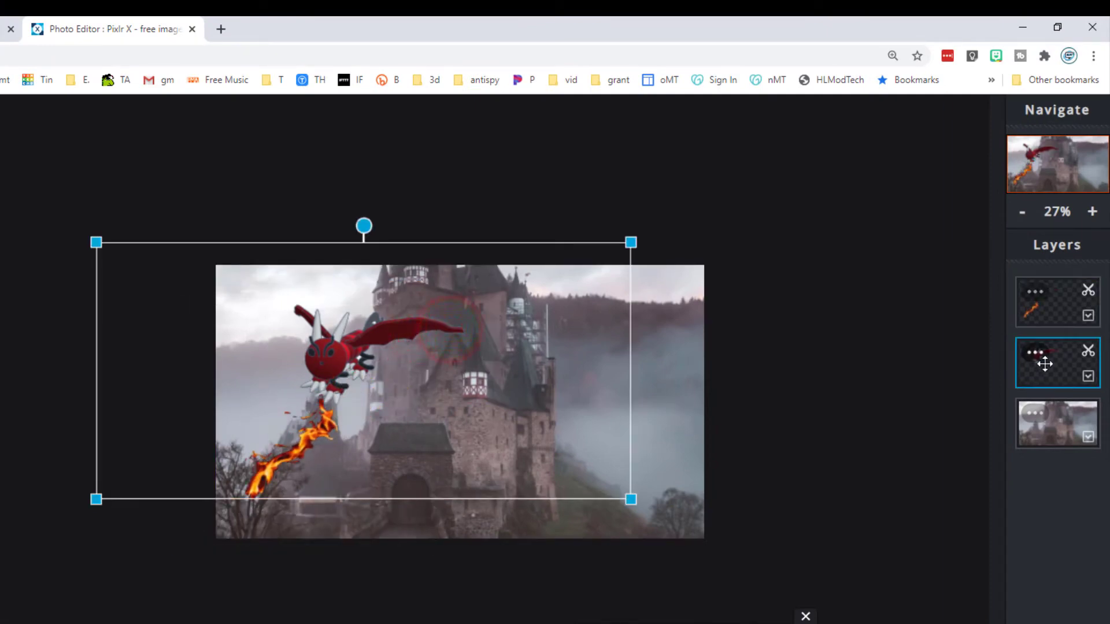
left_click_drag(458, 335, 488, 324)
left_click(319, 432)
left_click_drag(318, 433, 334, 395)
left_click(545, 384)
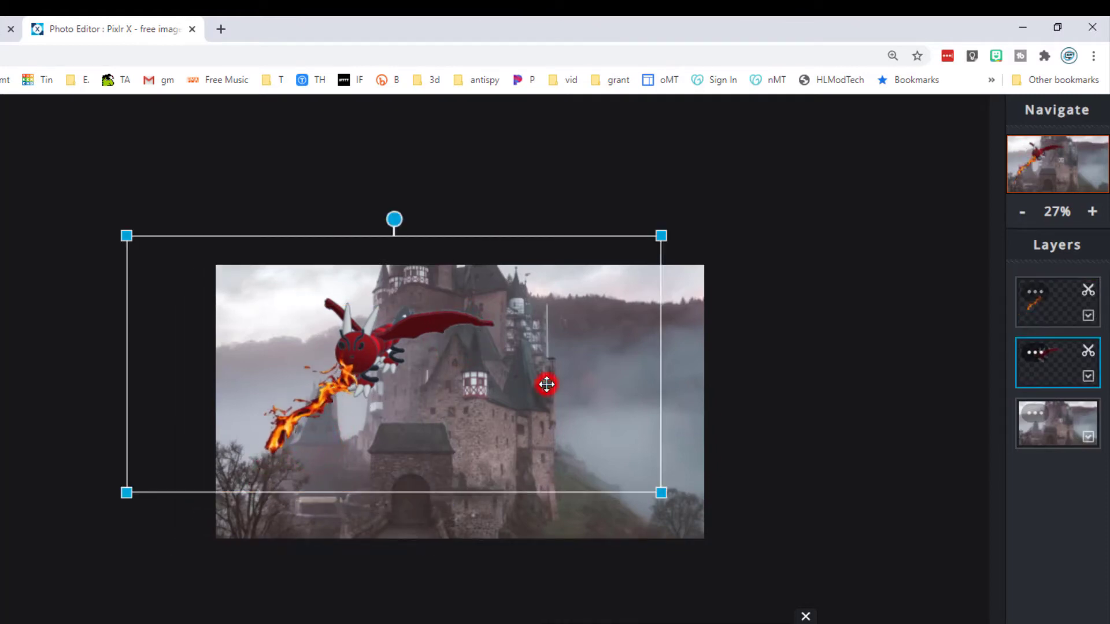
left_click(761, 408)
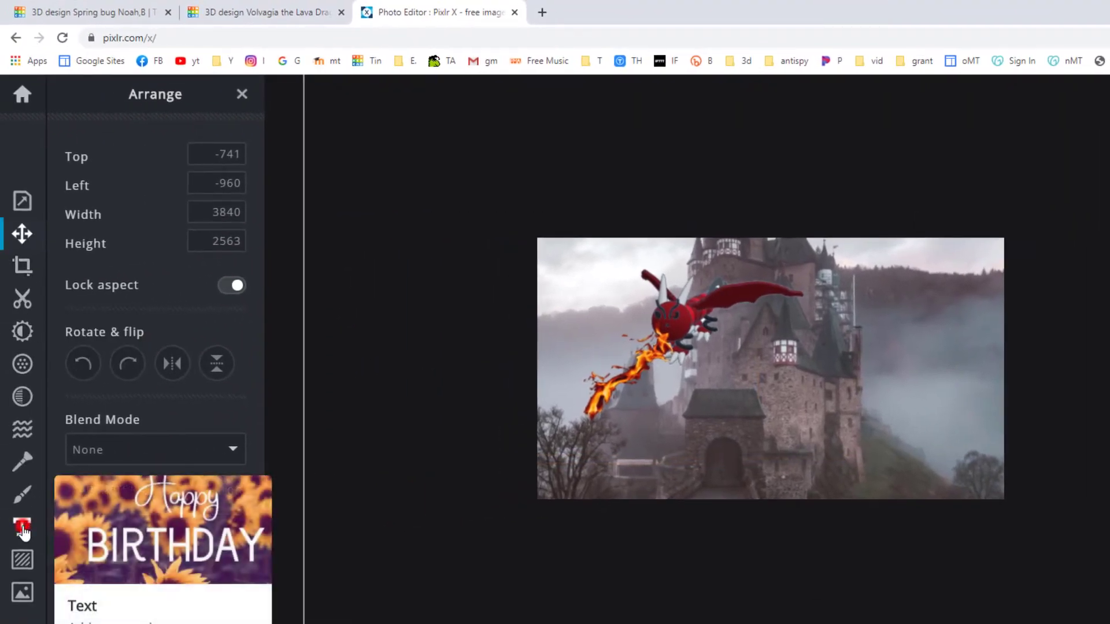
Step: Add a text layer and replace its sample text with 'Breath Fire Into Your Designs'
left_click(23, 525)
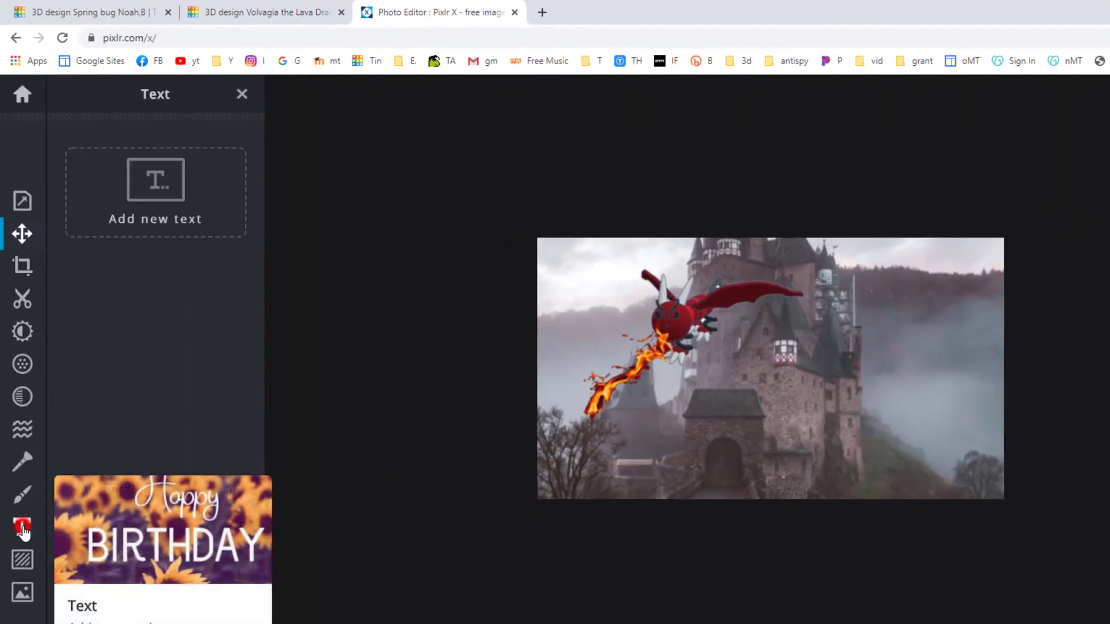
left_click(124, 185)
left_click_drag(209, 337, 69, 287)
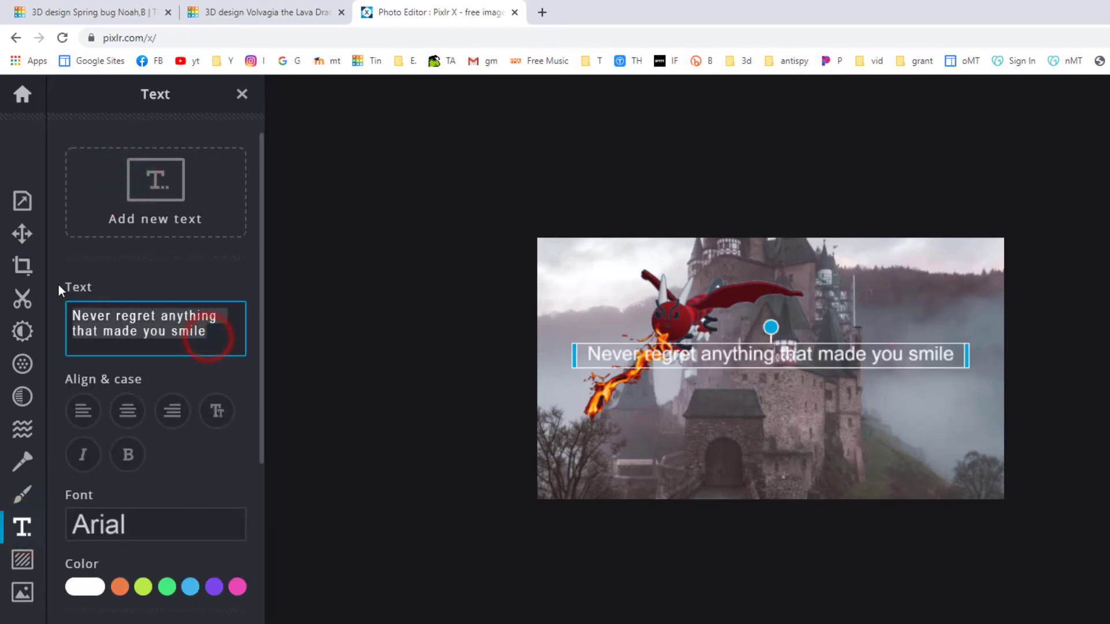
type("Breath Fire Into Your Designs")
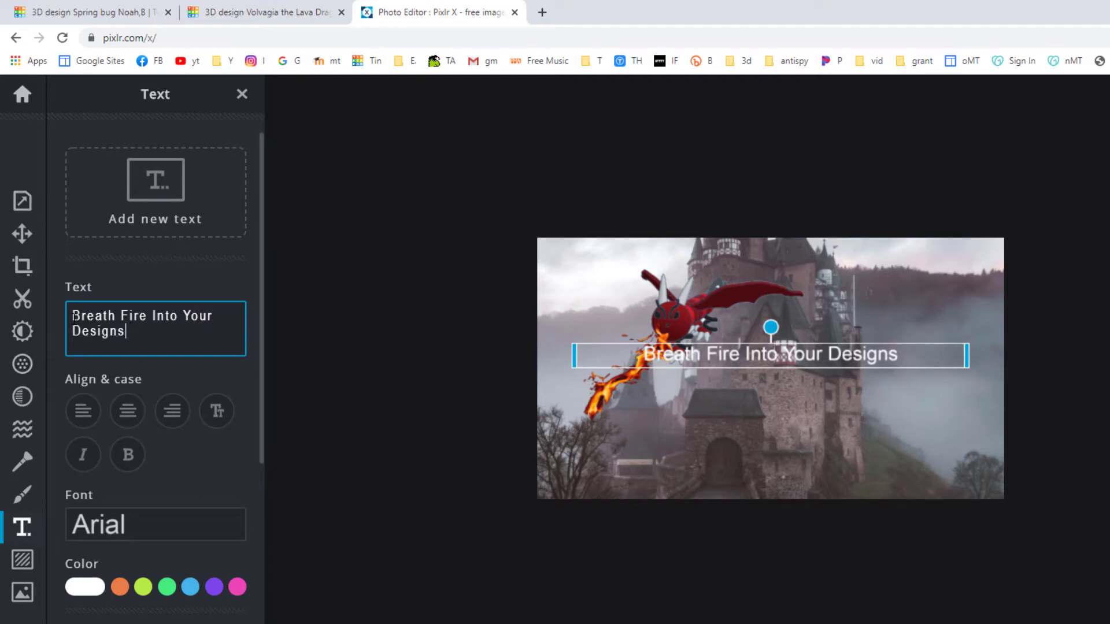
Step: Set the caption font to Adios Amigos
left_click(107, 525)
scroll(117, 500, "down", 2)
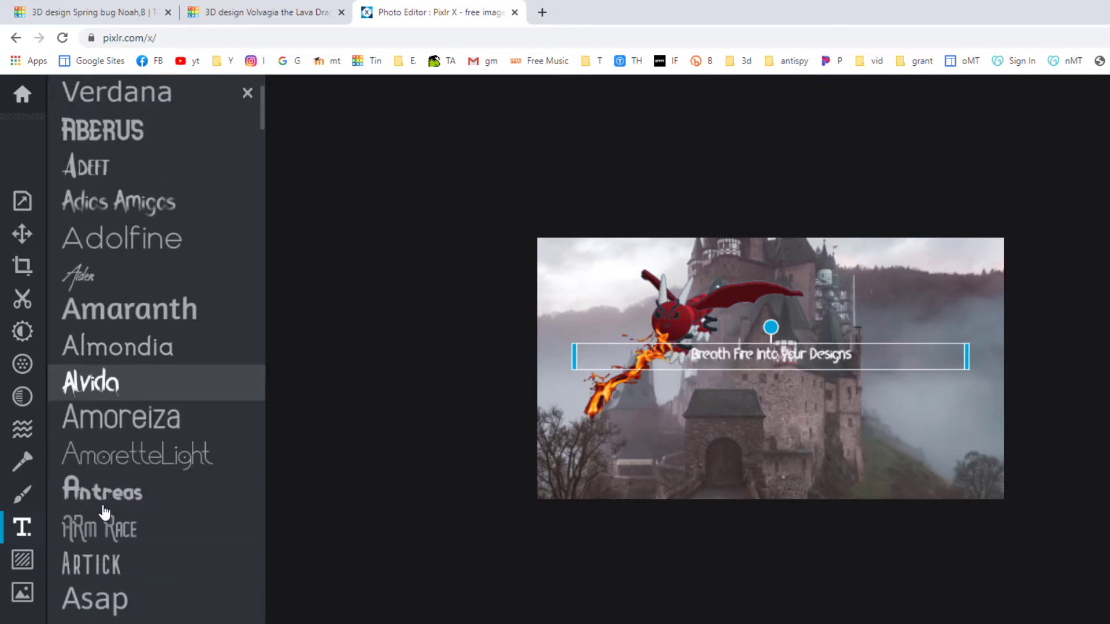
left_click(124, 203)
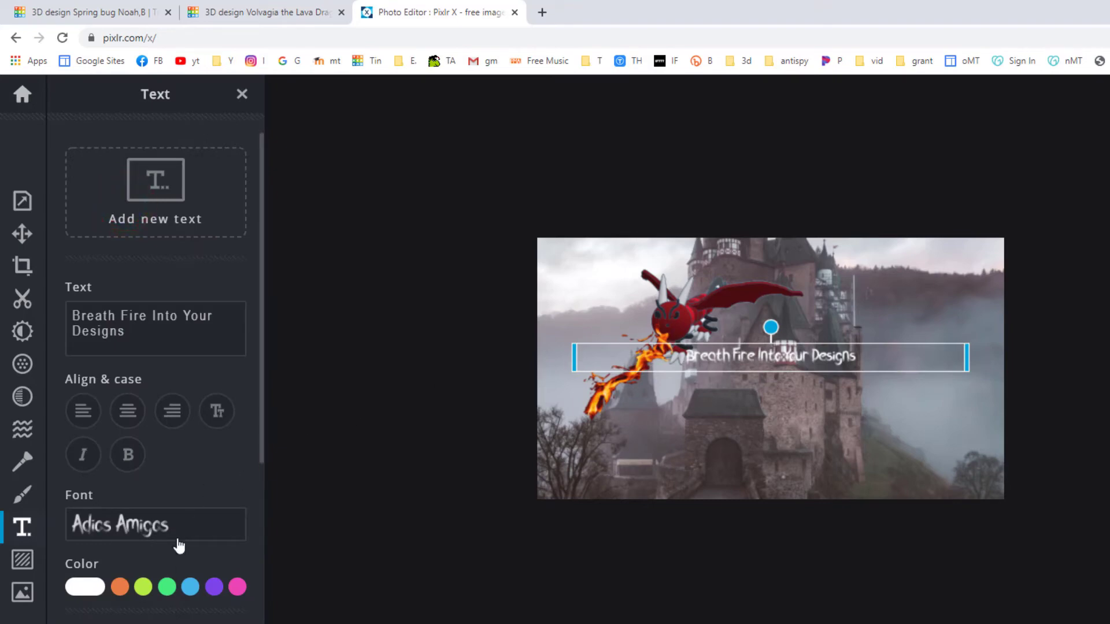
Step: Make the caption size 195, orange #F0590E, with letter spacing 2
scroll(141, 594, "down", 4)
left_click_drag(87, 445, 106, 446)
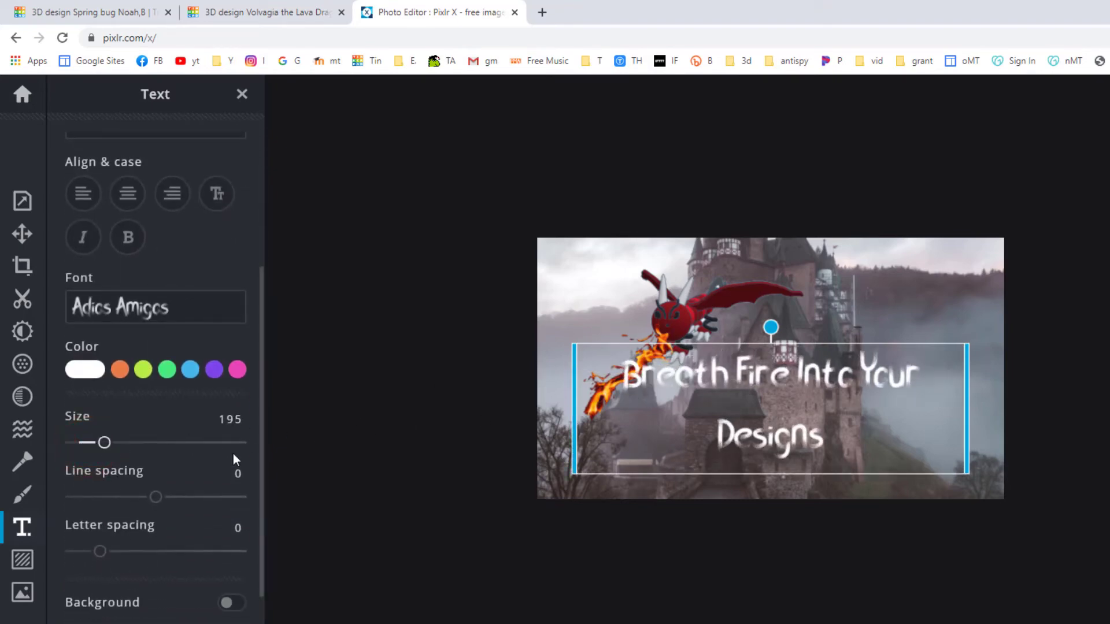
left_click(120, 370)
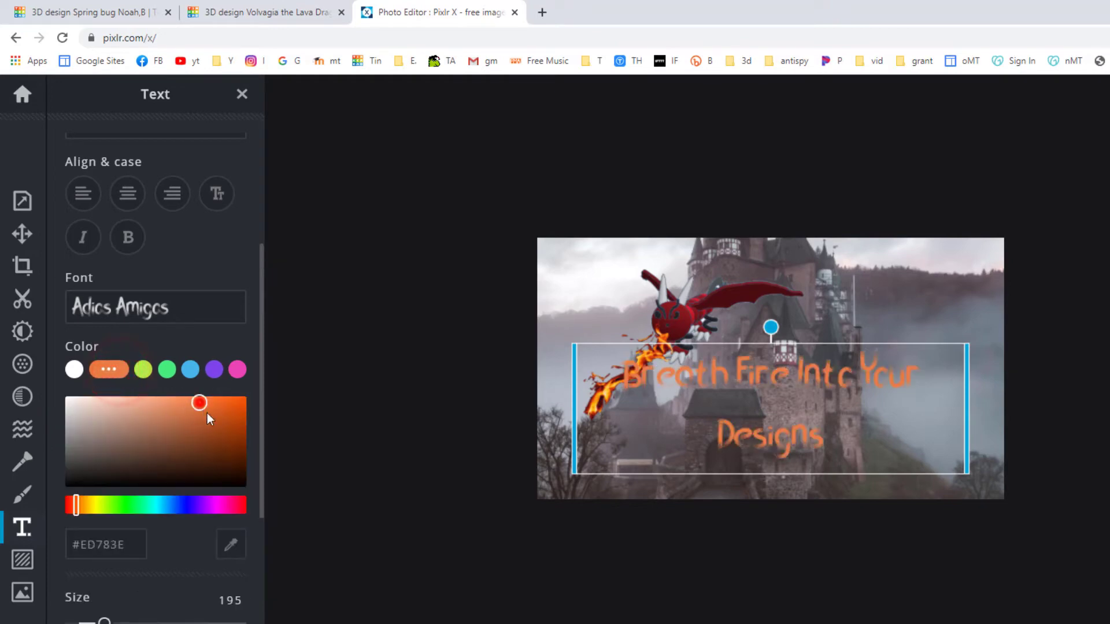
left_click(233, 418)
left_click(235, 402)
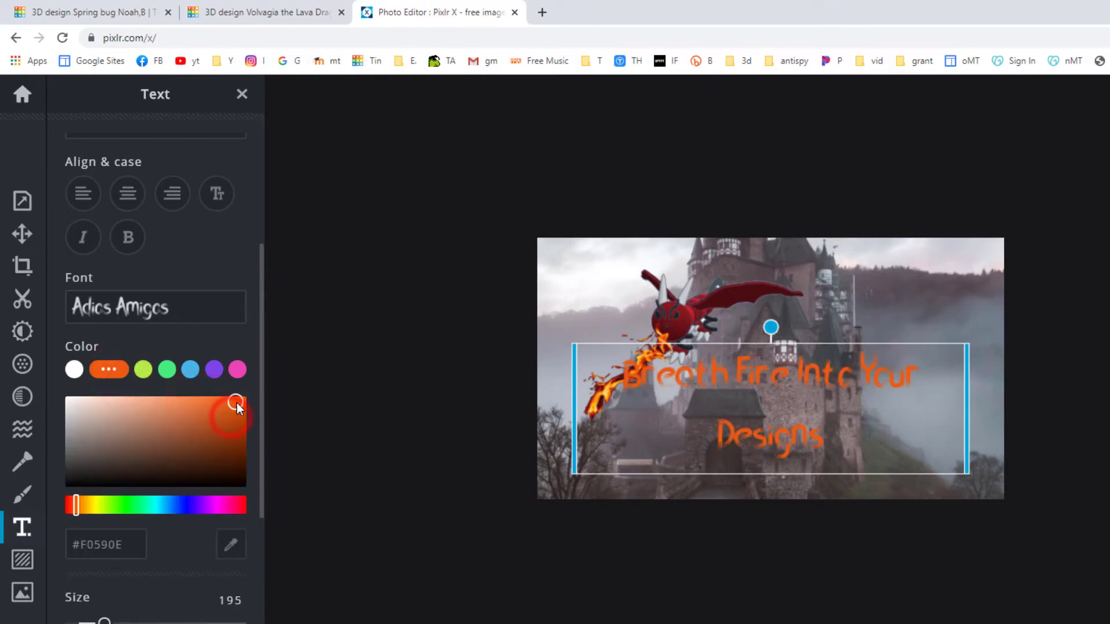
left_click_drag(78, 508, 78, 508)
scroll(156, 495, "down", 5)
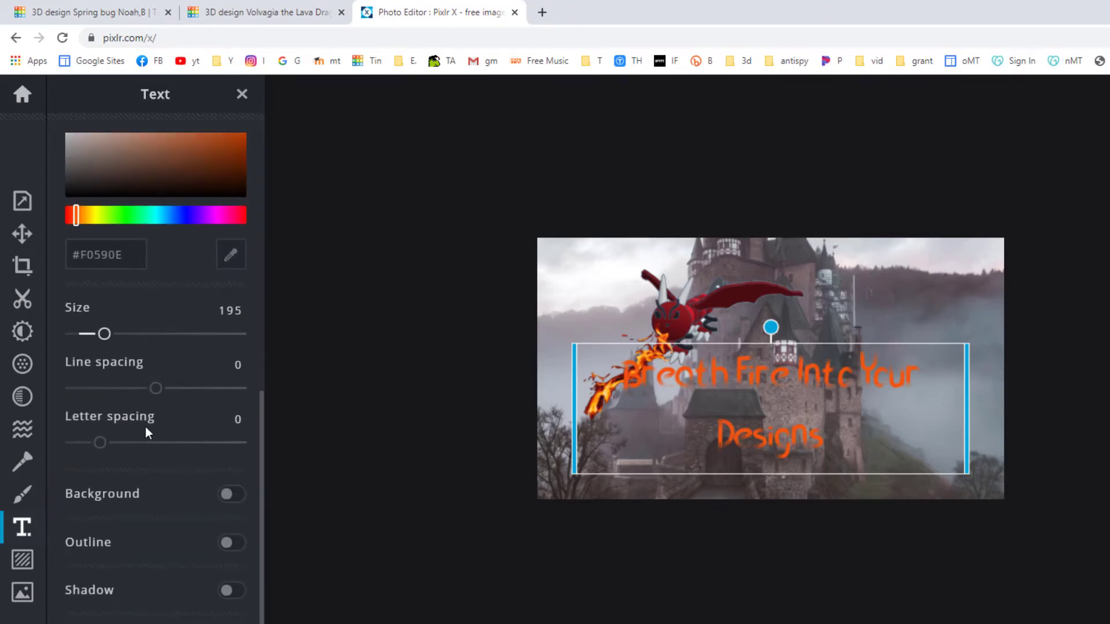
scroll(145, 426, "down", 1)
left_click_drag(101, 431, 105, 429)
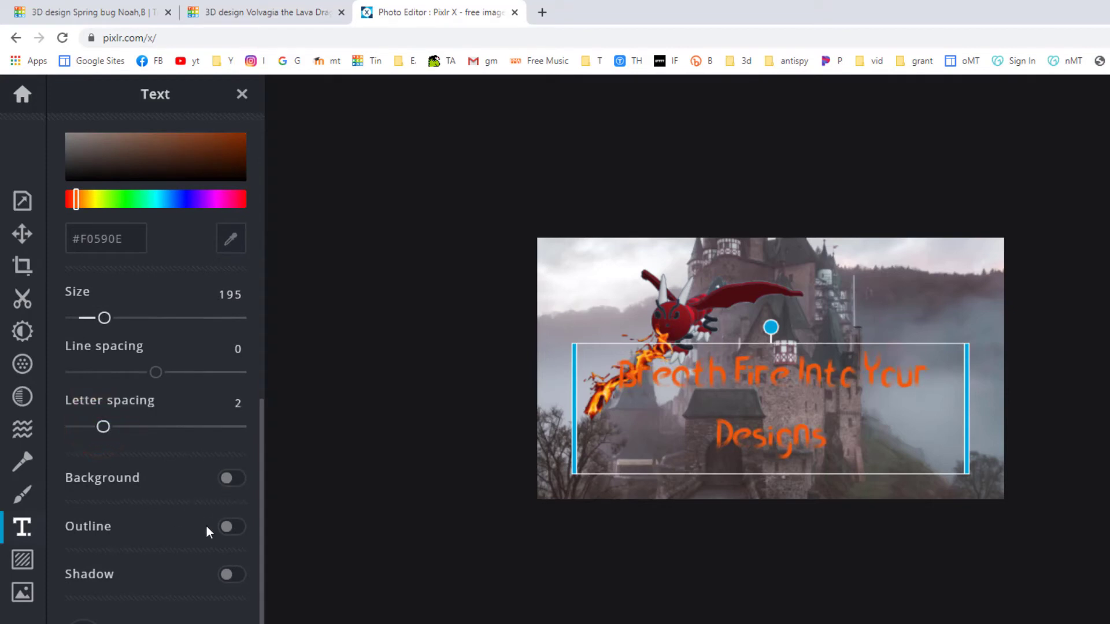
Step: Give the caption a deep-red #BF0C06 outline of size 1
left_click(232, 527)
scroll(202, 573, "down", 3)
left_click(120, 441)
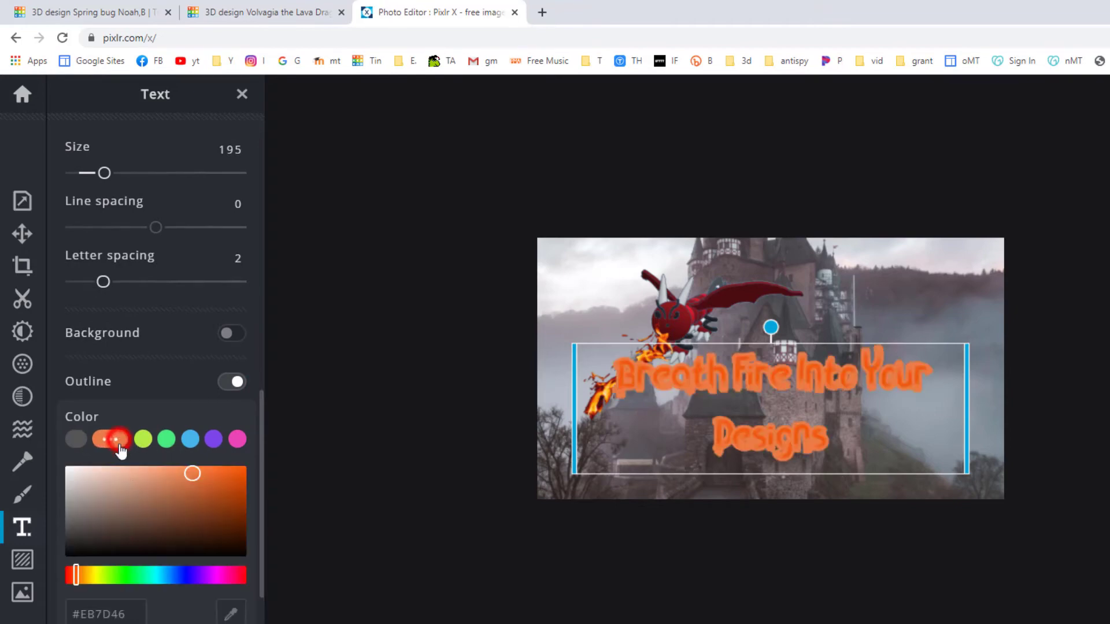
left_click_drag(75, 580, 69, 583)
left_click_drag(201, 475, 241, 490)
scroll(139, 534, "down", 3)
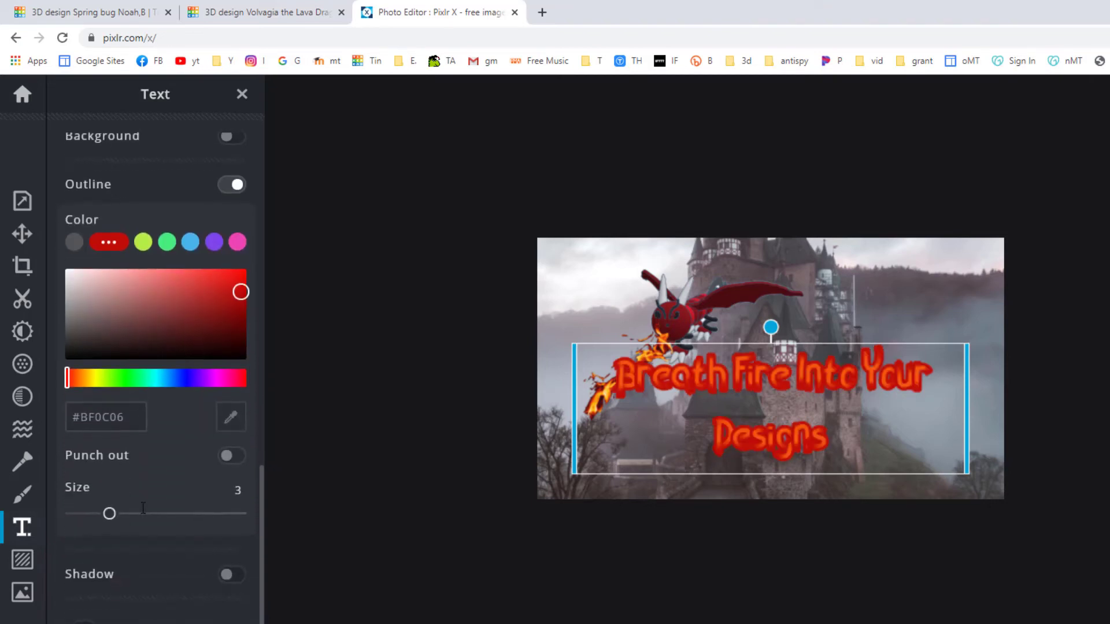
left_click_drag(110, 516, 72, 515)
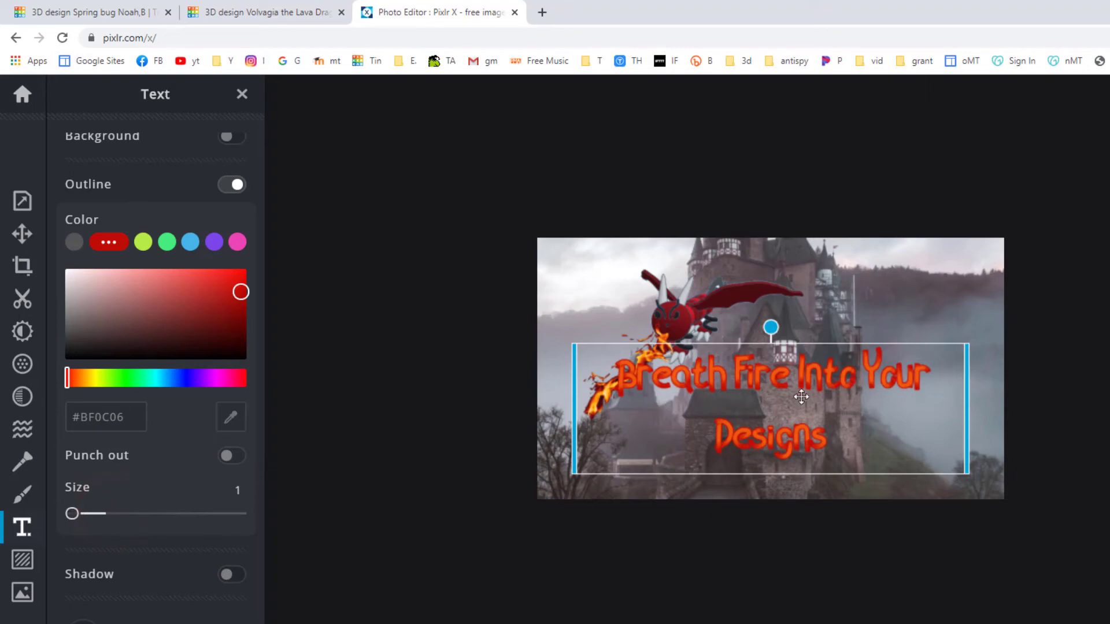
Step: Add a drop shadow at opacity 54, offset slightly right and vertical position 23
left_click(228, 576)
scroll(162, 523, "down", 4)
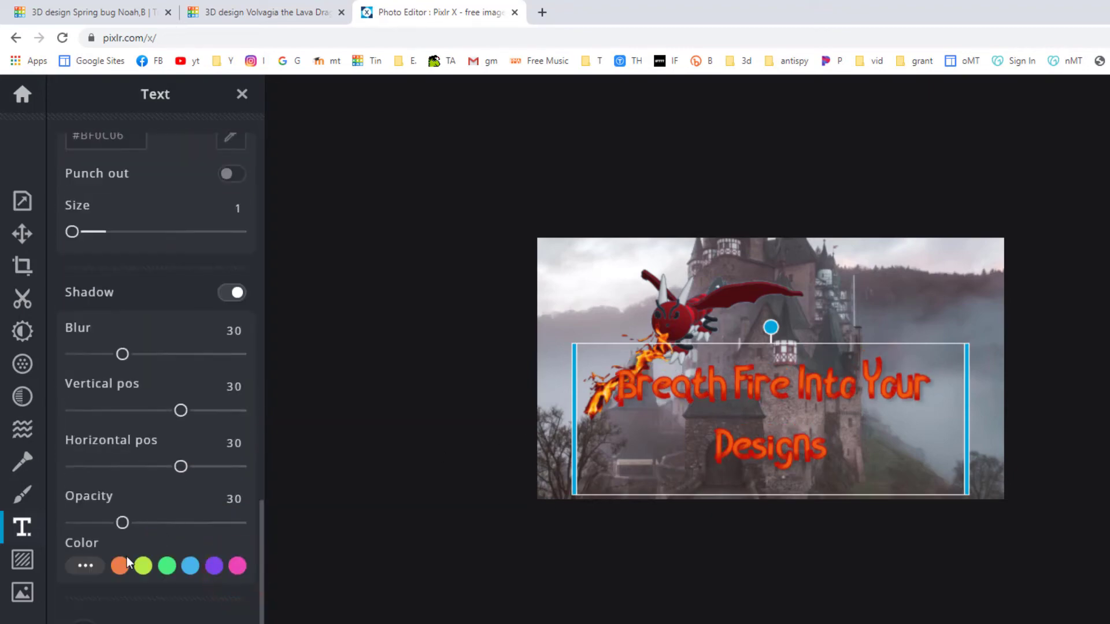
left_click(84, 568)
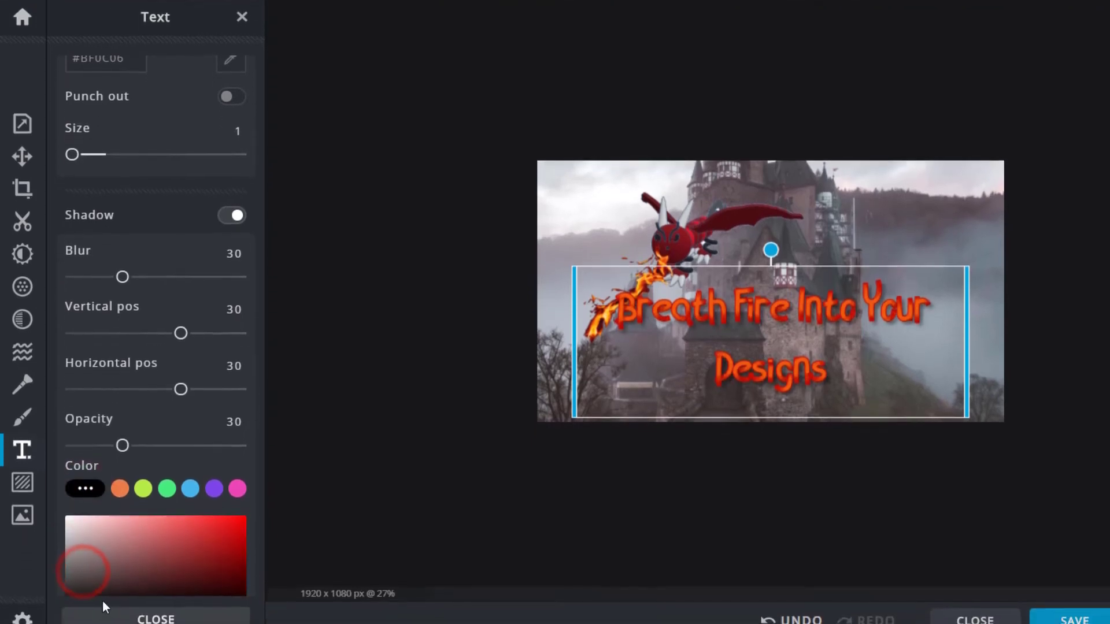
left_click(181, 389)
left_click_drag(123, 447, 163, 447)
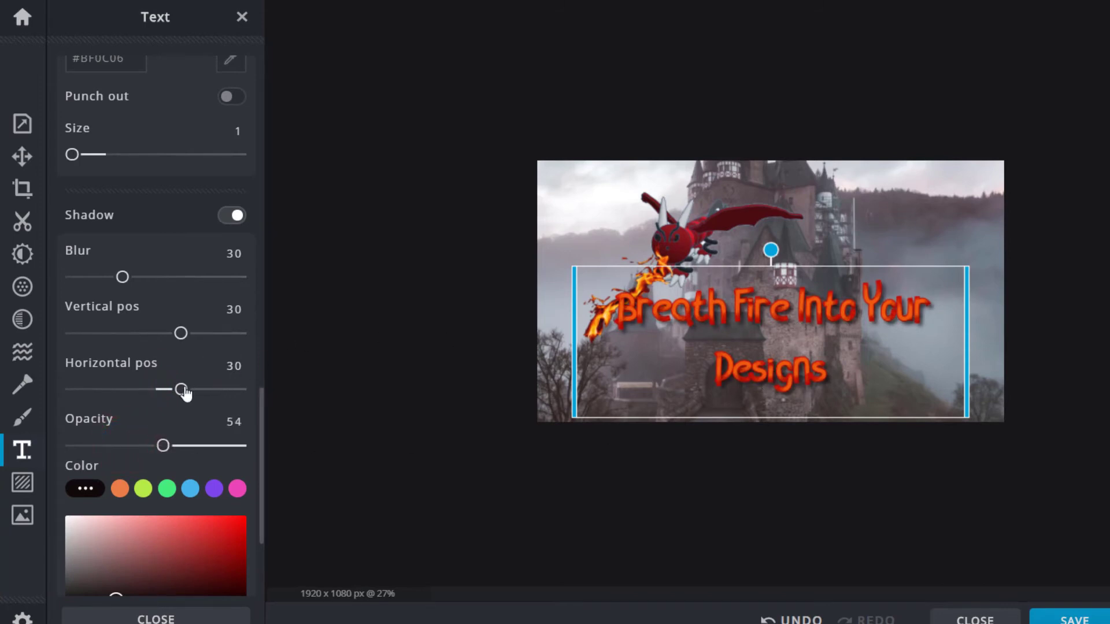
left_click_drag(183, 389, 185, 390)
left_click_drag(181, 335, 173, 331)
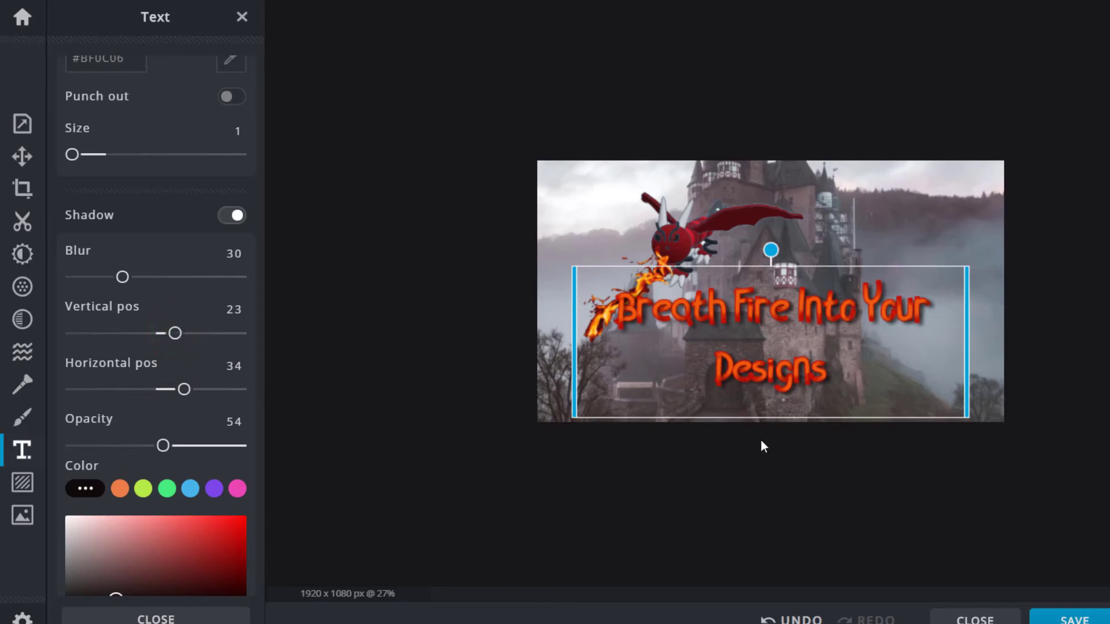
left_click(993, 496)
Step: Move the caption lower and further right with Arrange, then deselect it
scroll(992, 492, "up", 3)
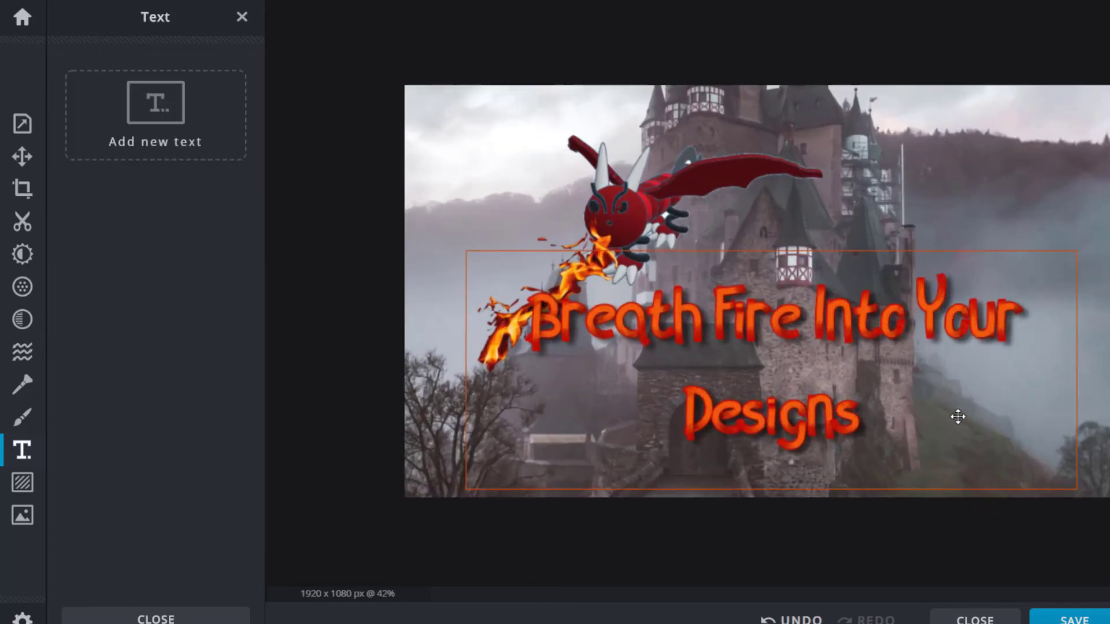
left_click(22, 156)
left_click_drag(760, 319, 783, 366)
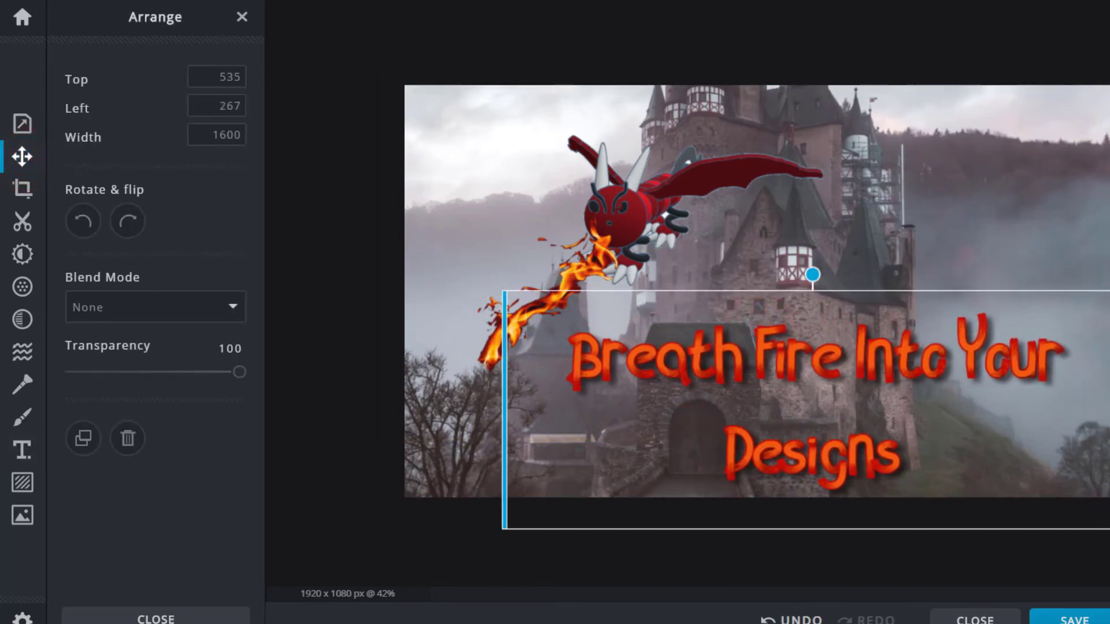
left_click(463, 145)
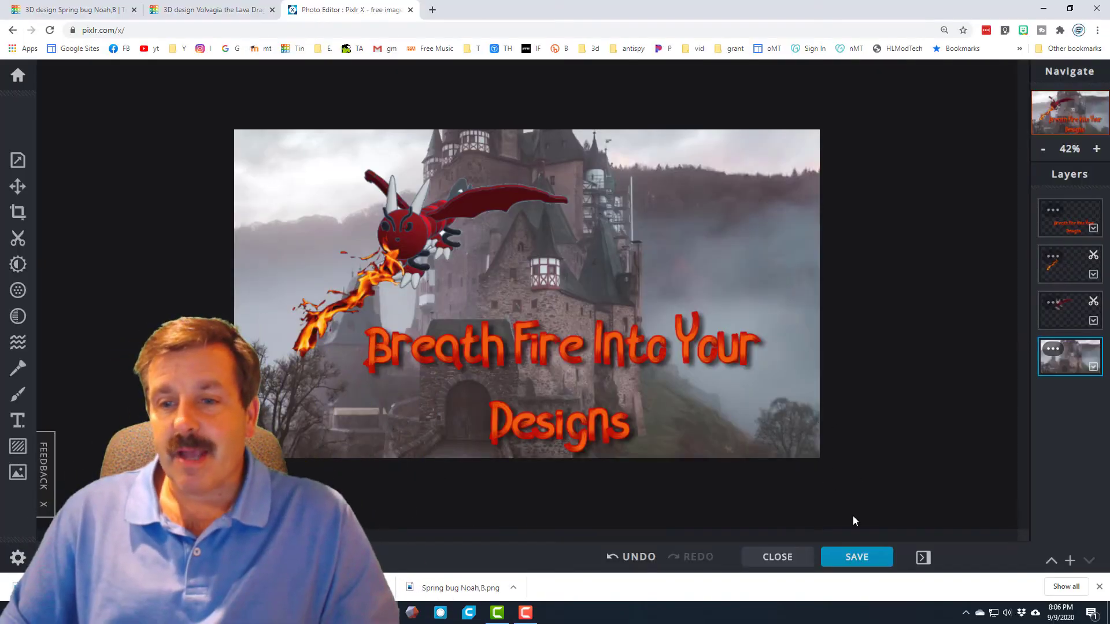
Step: Download the composite as the PNG file 'dragon mdh.png' to Downloads
left_click(855, 557)
left_click(642, 223)
type("mdh")
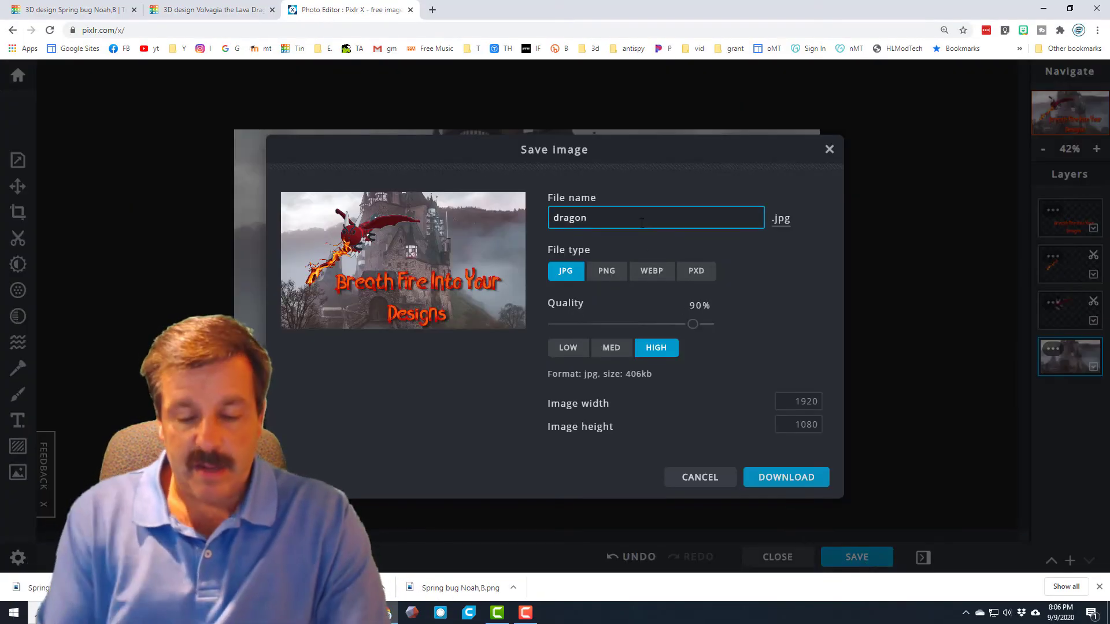
left_click(608, 274)
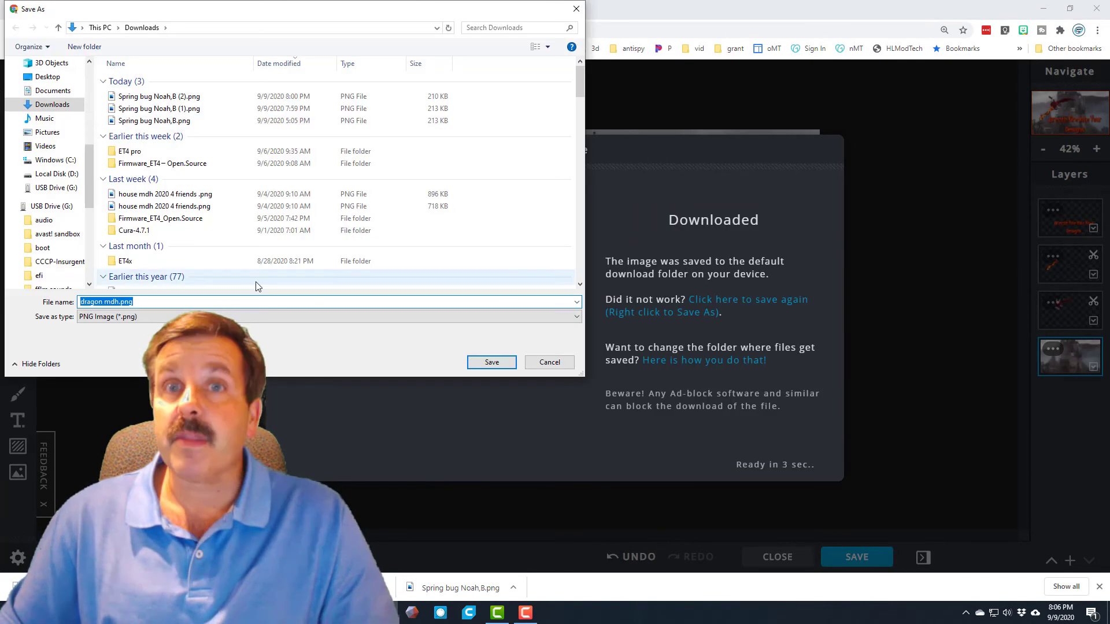
left_click(491, 362)
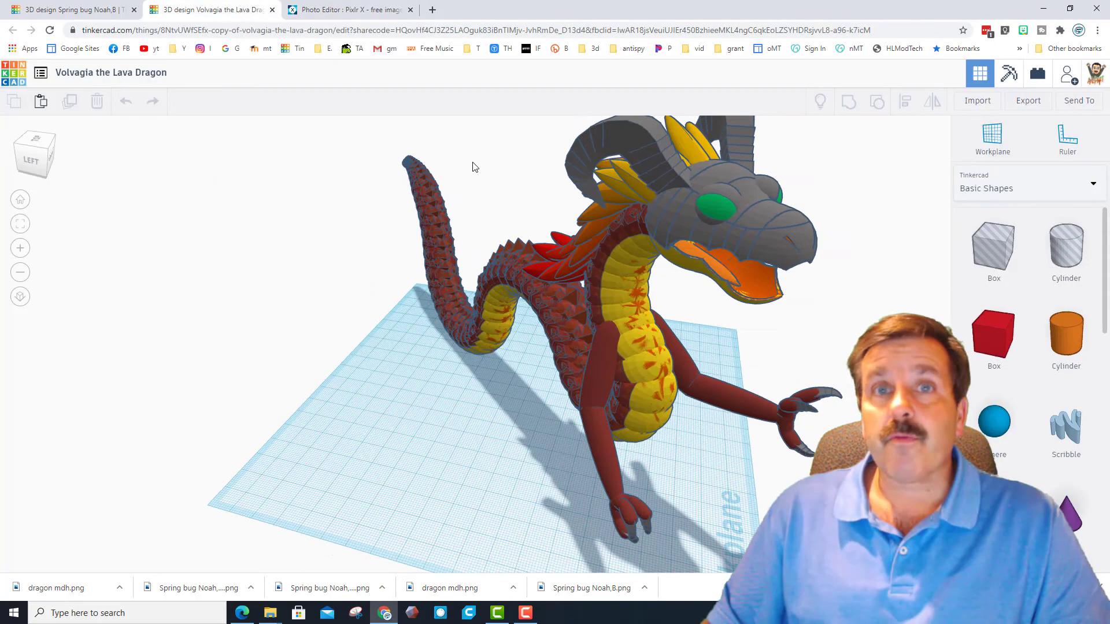
Step: Return to the Tinkercad dragon design tab and orbit around the model
left_click_drag(471, 166, 611, 159)
left_click_drag(540, 166, 325, 124)
left_click(81, 10)
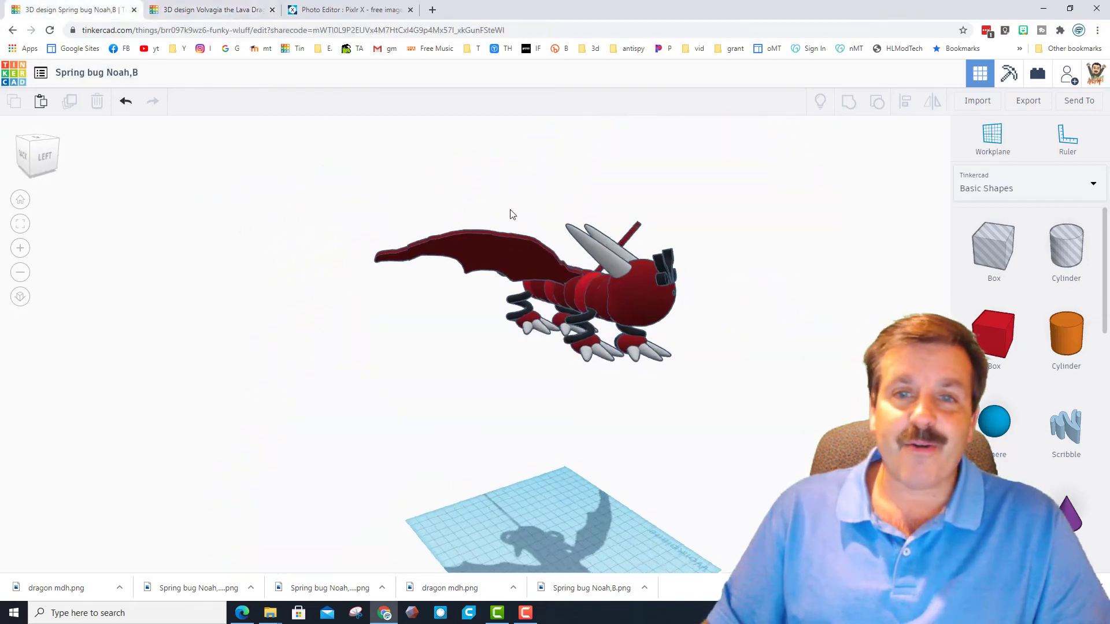
left_click_drag(508, 215, 518, 246)
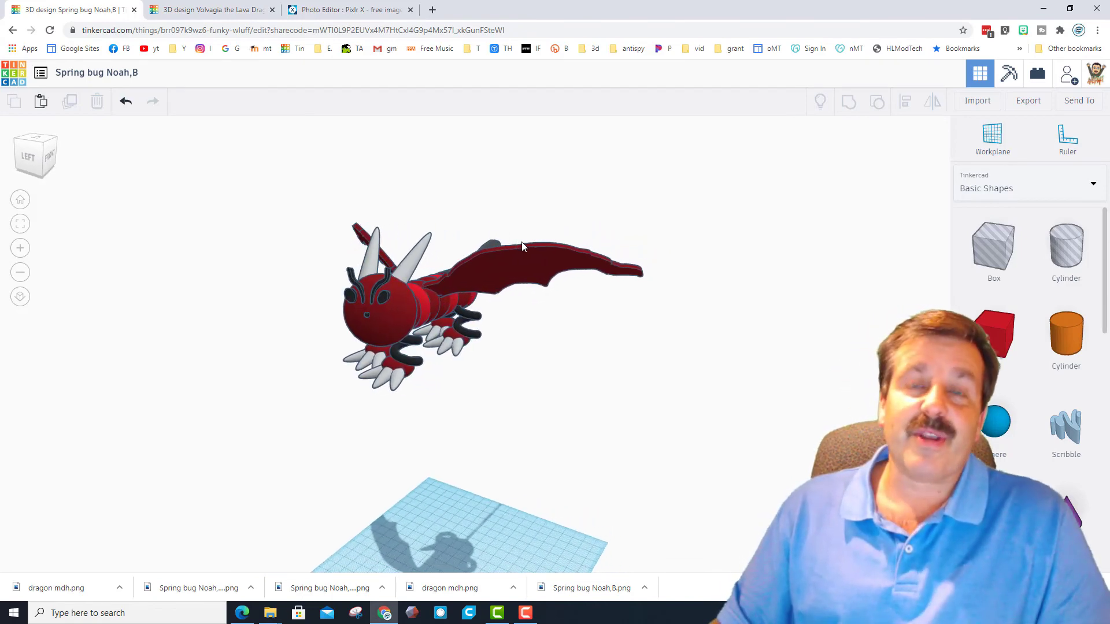
left_click_drag(522, 242, 913, 199)
Step: Look through the Send To sharing options, close them, and turn the dragon toward the camera
left_click(1070, 101)
scroll(639, 377, "down", 3)
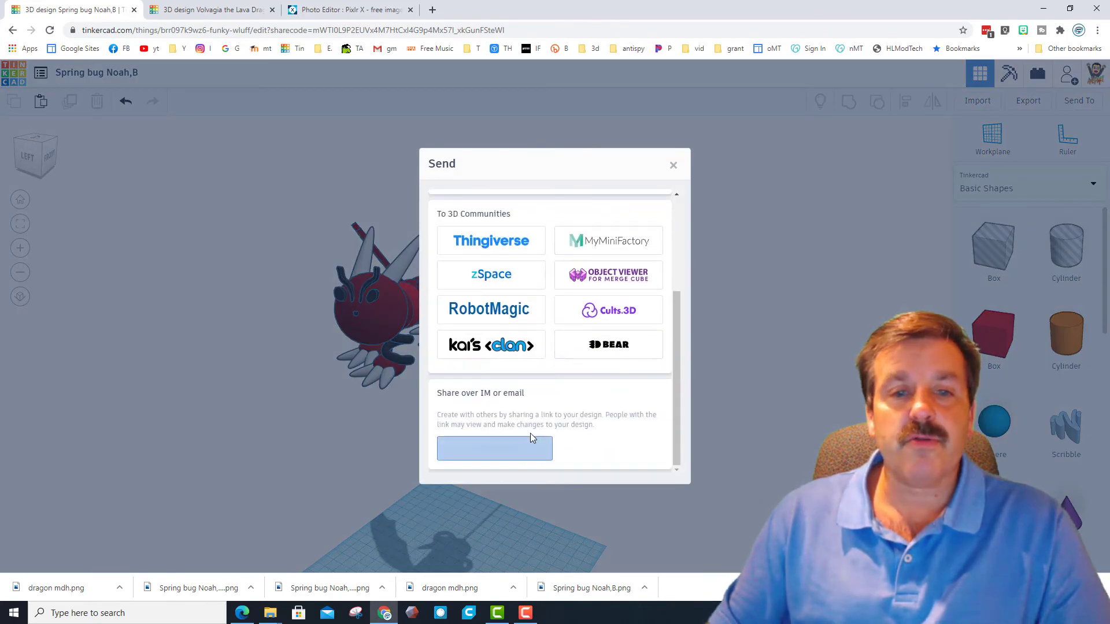
left_click(671, 167)
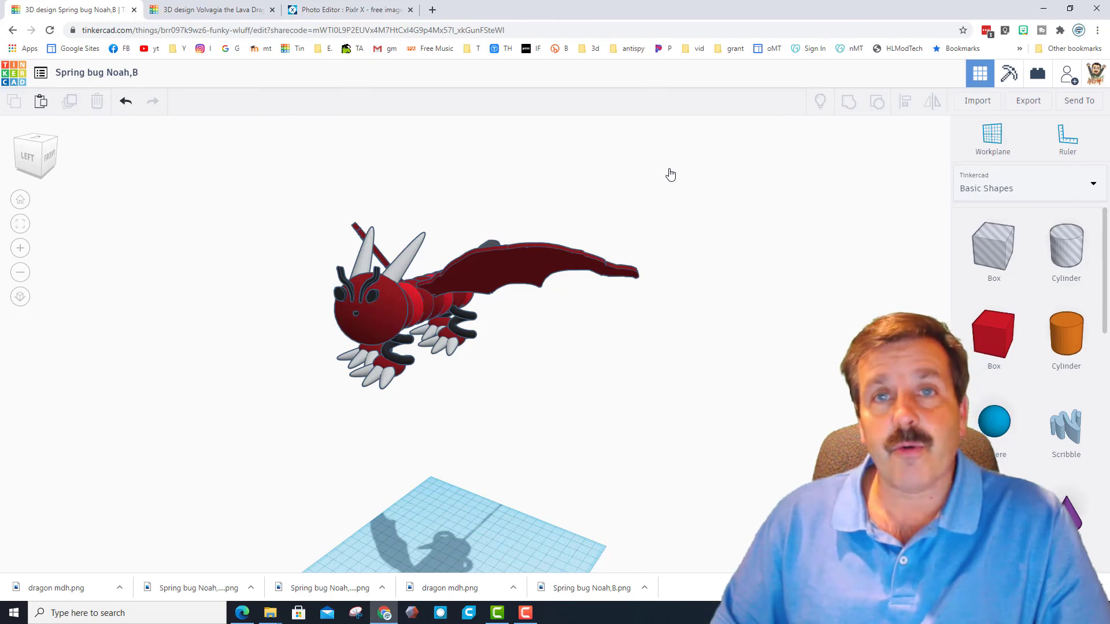
left_click_drag(670, 174, 627, 290)
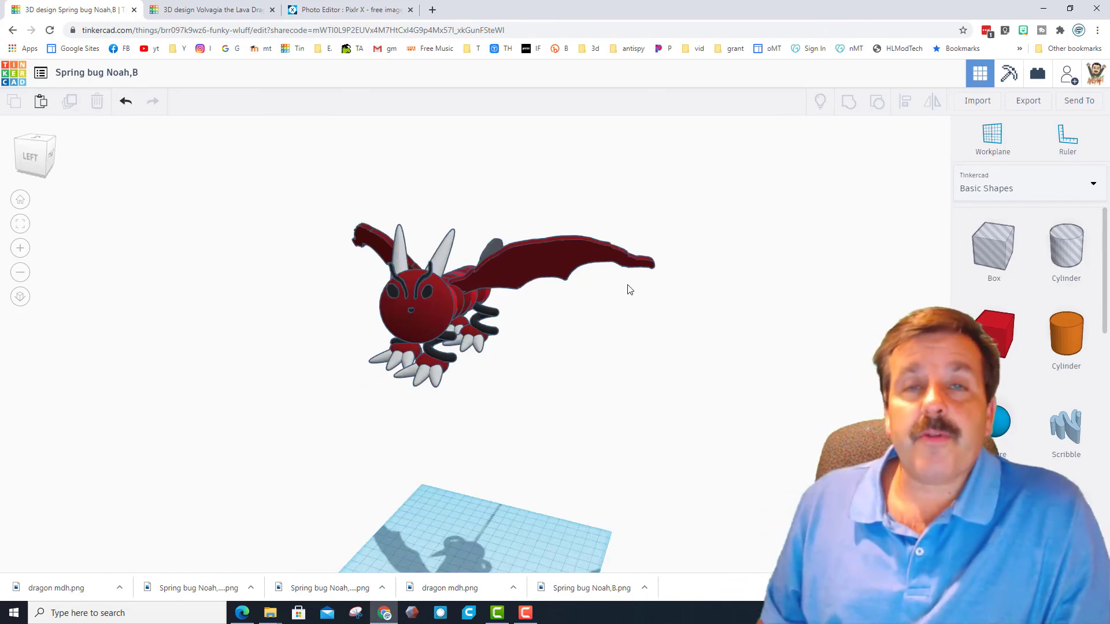